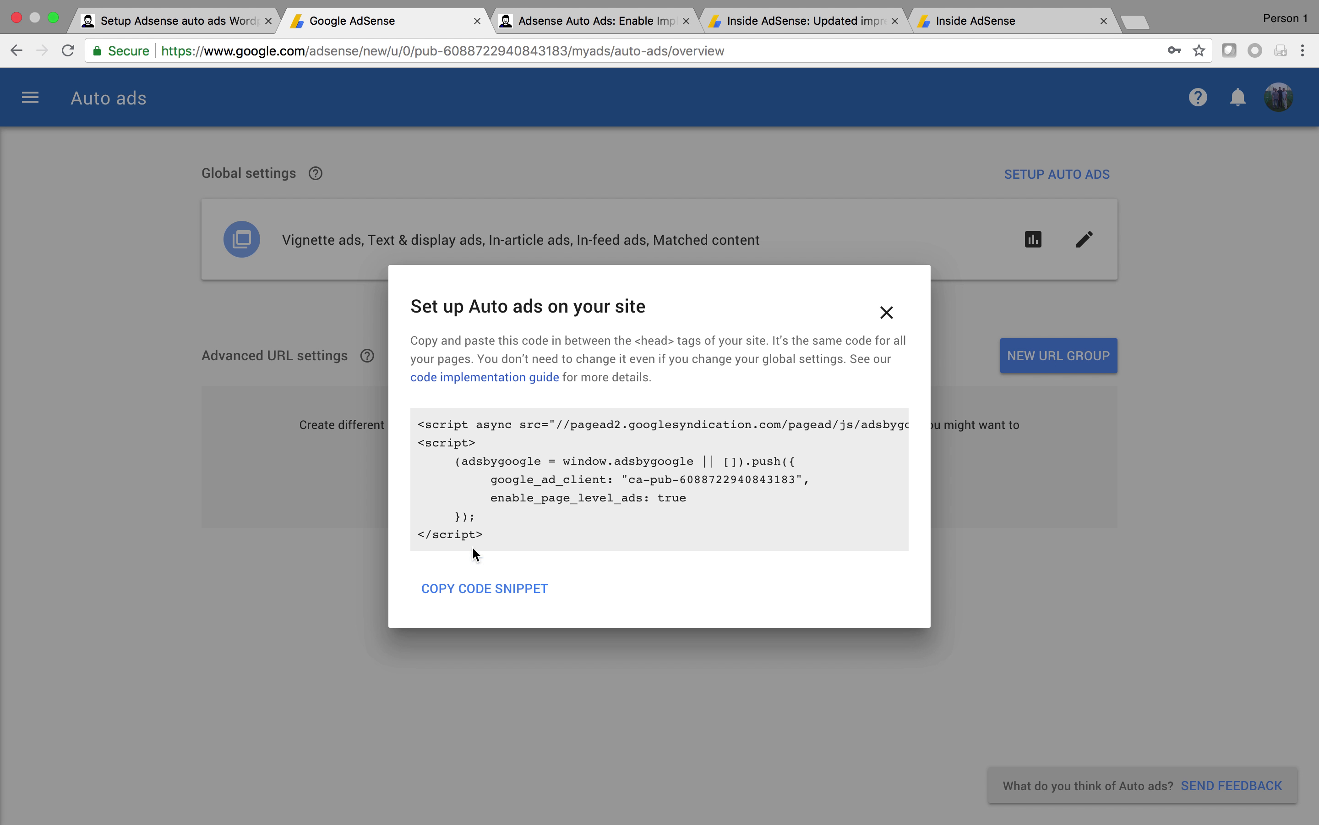
- Select the entire Auto ads code snippet in the setup dialog, then close the dialog
left_click_drag(486, 537, 398, 407)
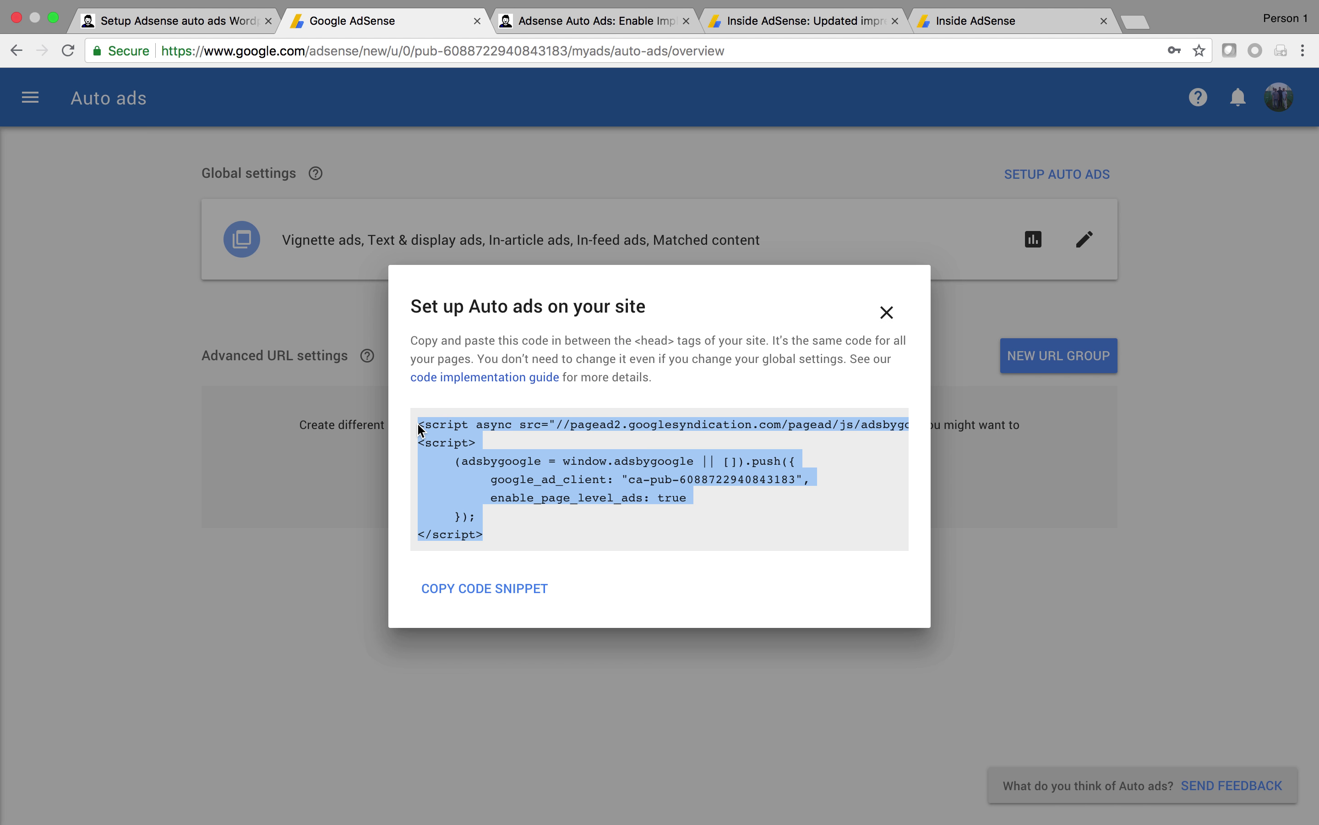
left_click(885, 313)
- Glance at the account details and the Ad units list, then return to the Auto ads page
left_click(1279, 97)
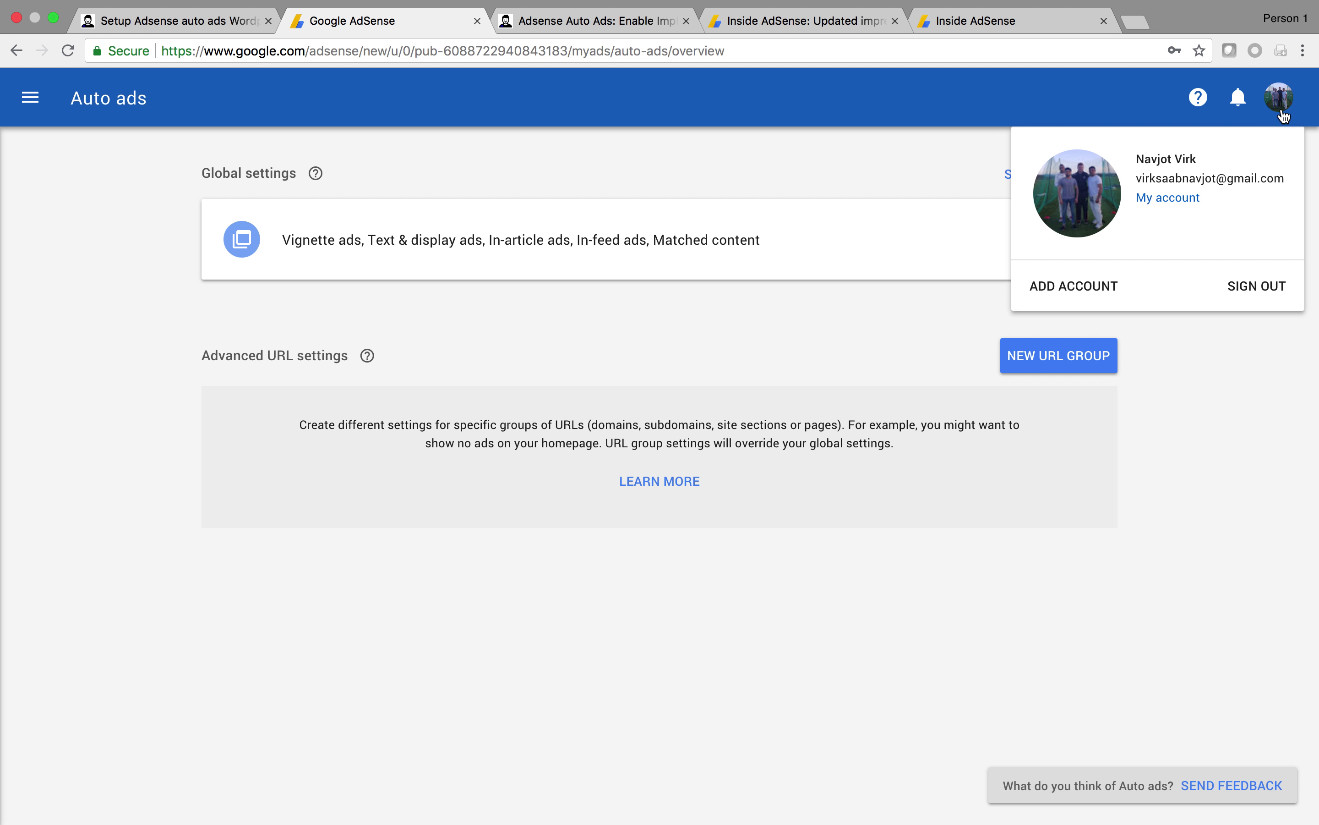
left_click(854, 148)
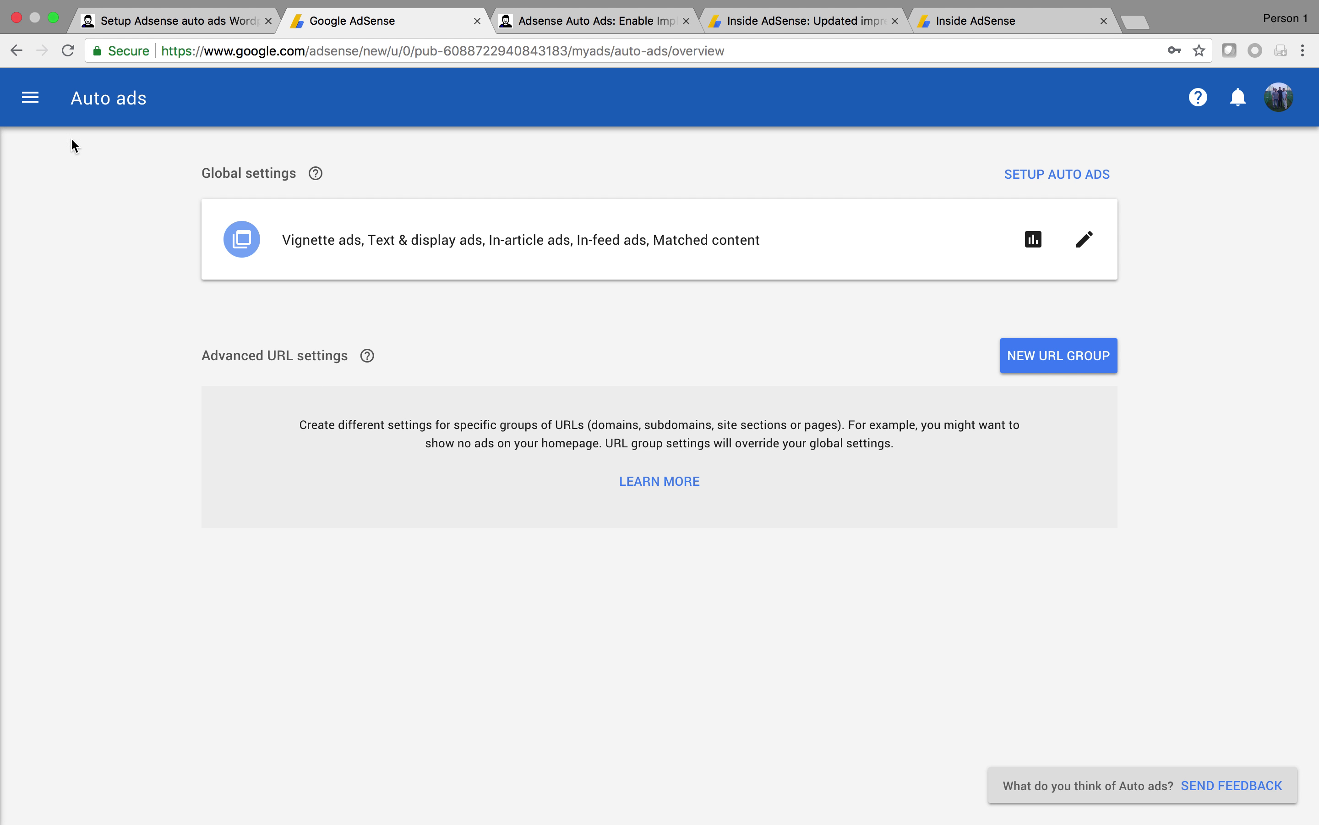
left_click(30, 97)
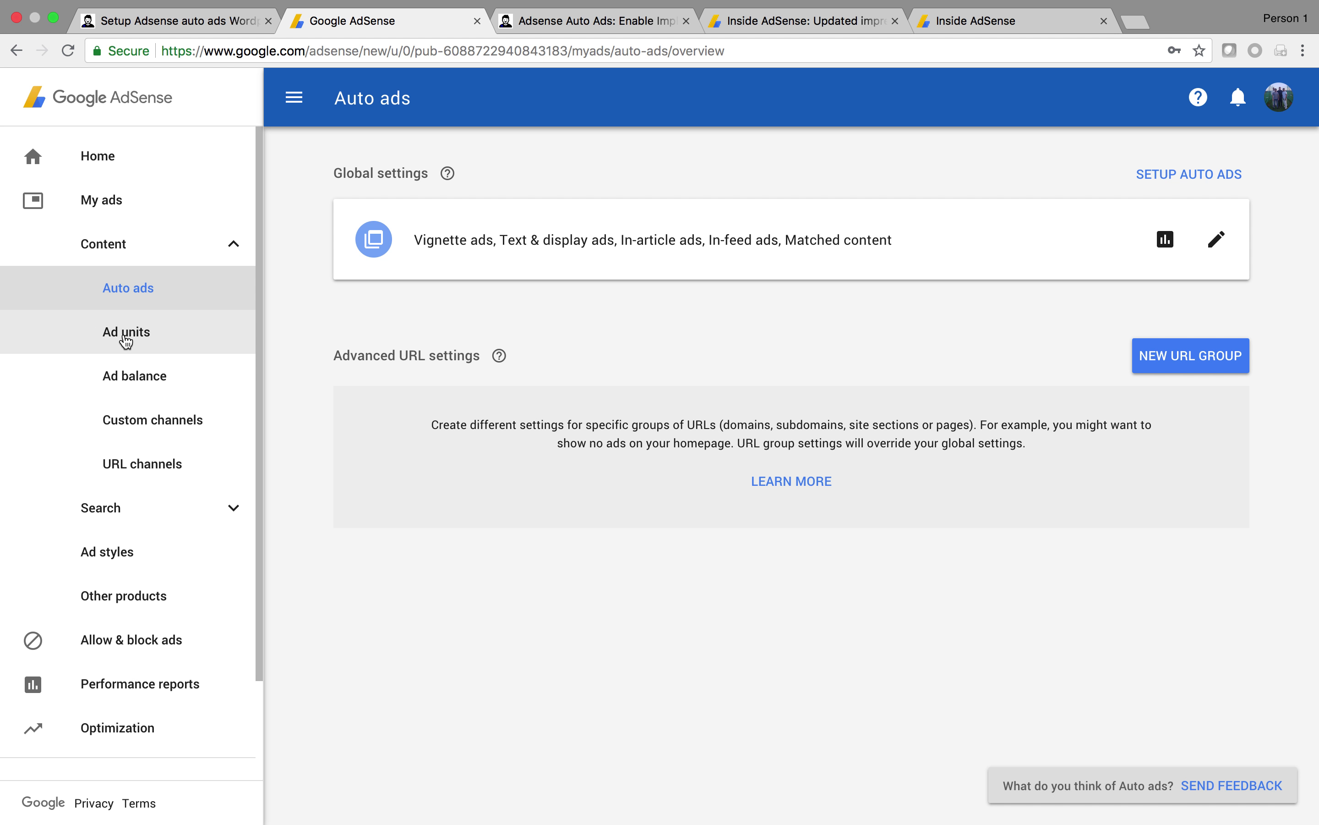
left_click(147, 331)
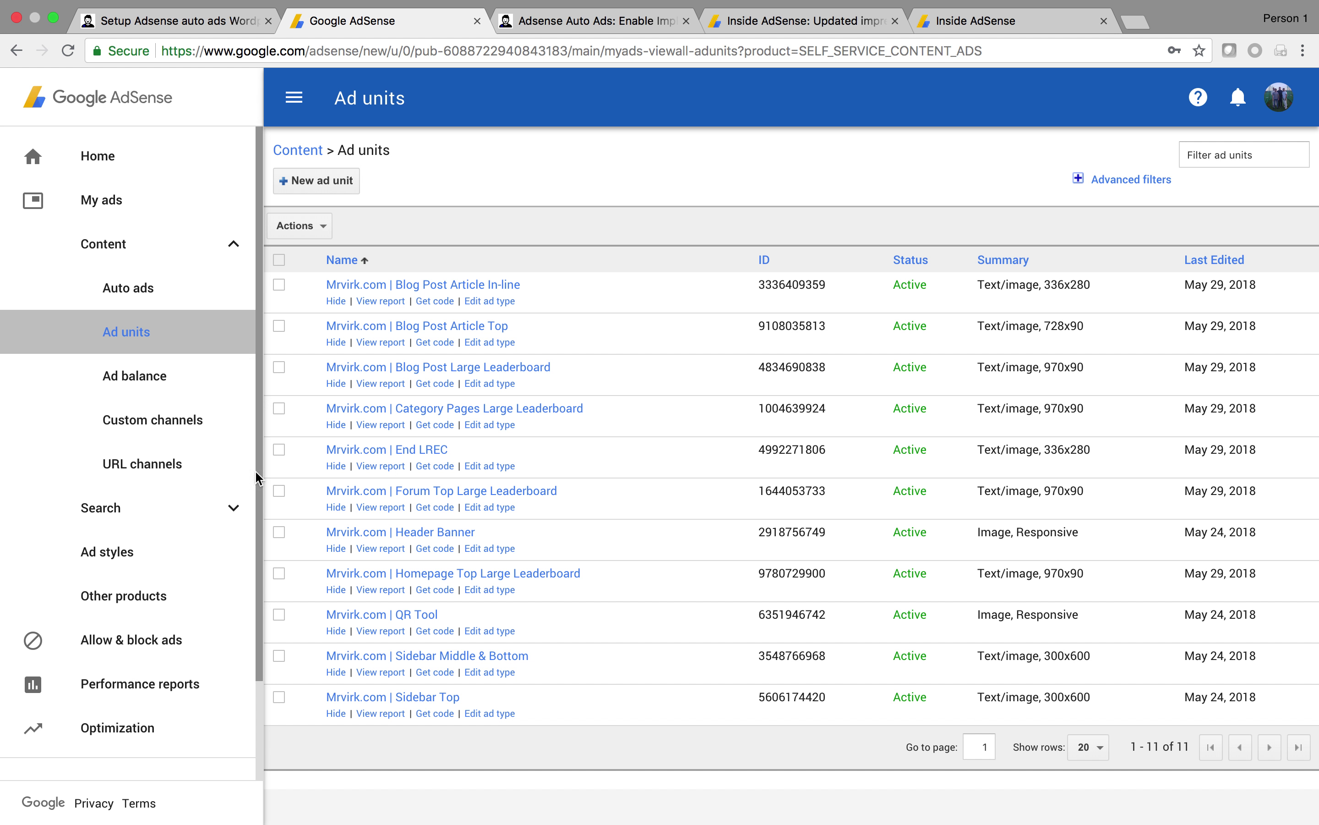
left_click(139, 291)
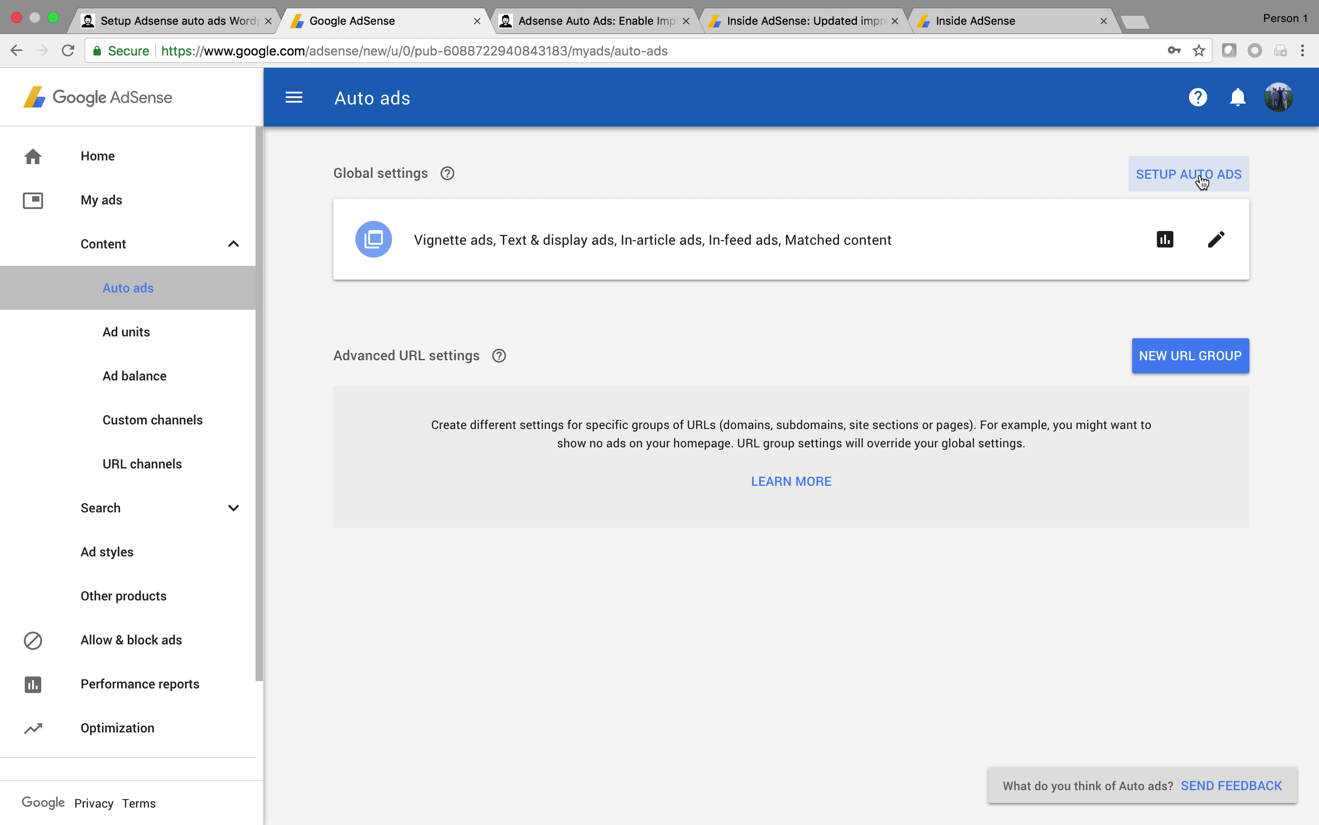
left_click(1195, 175)
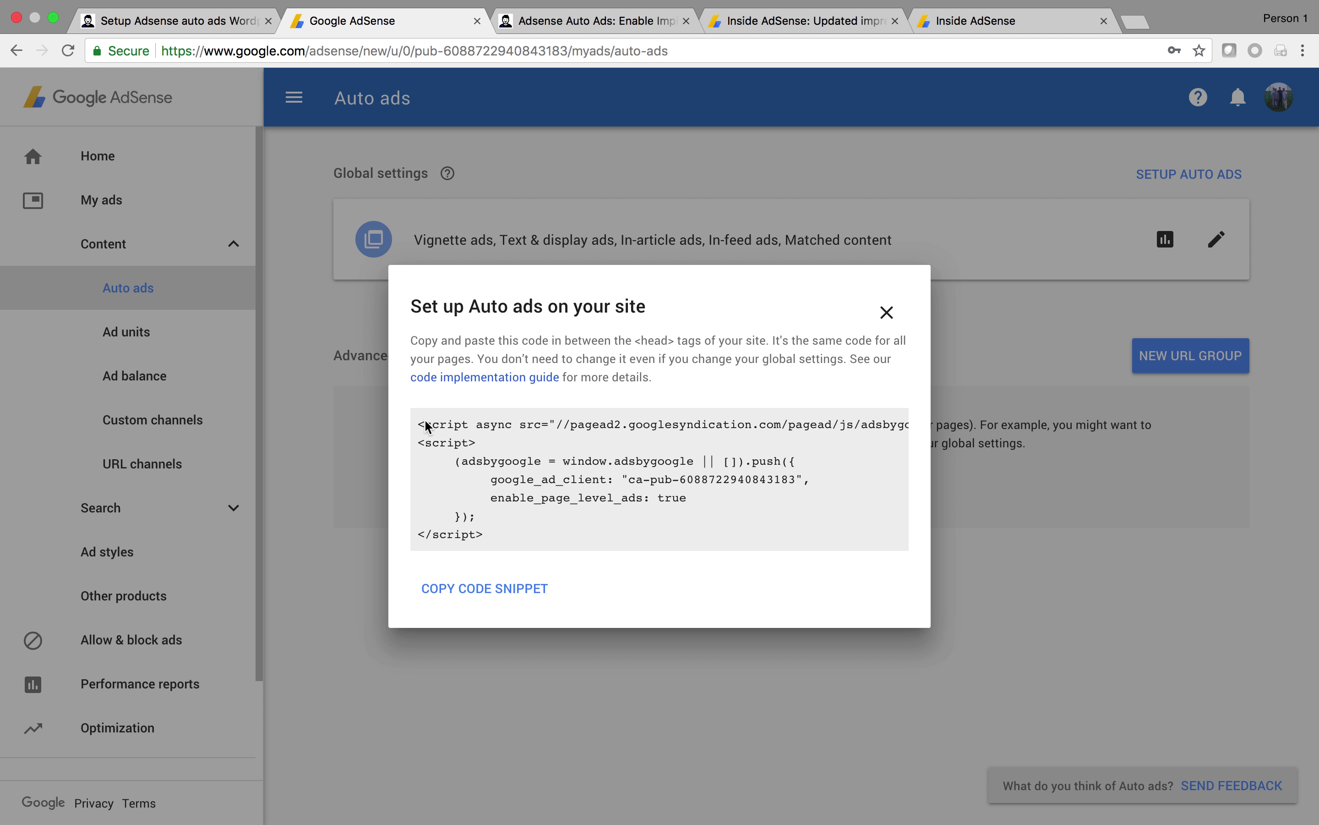
left_click_drag(421, 426, 493, 519)
left_click(468, 526)
left_click(886, 314)
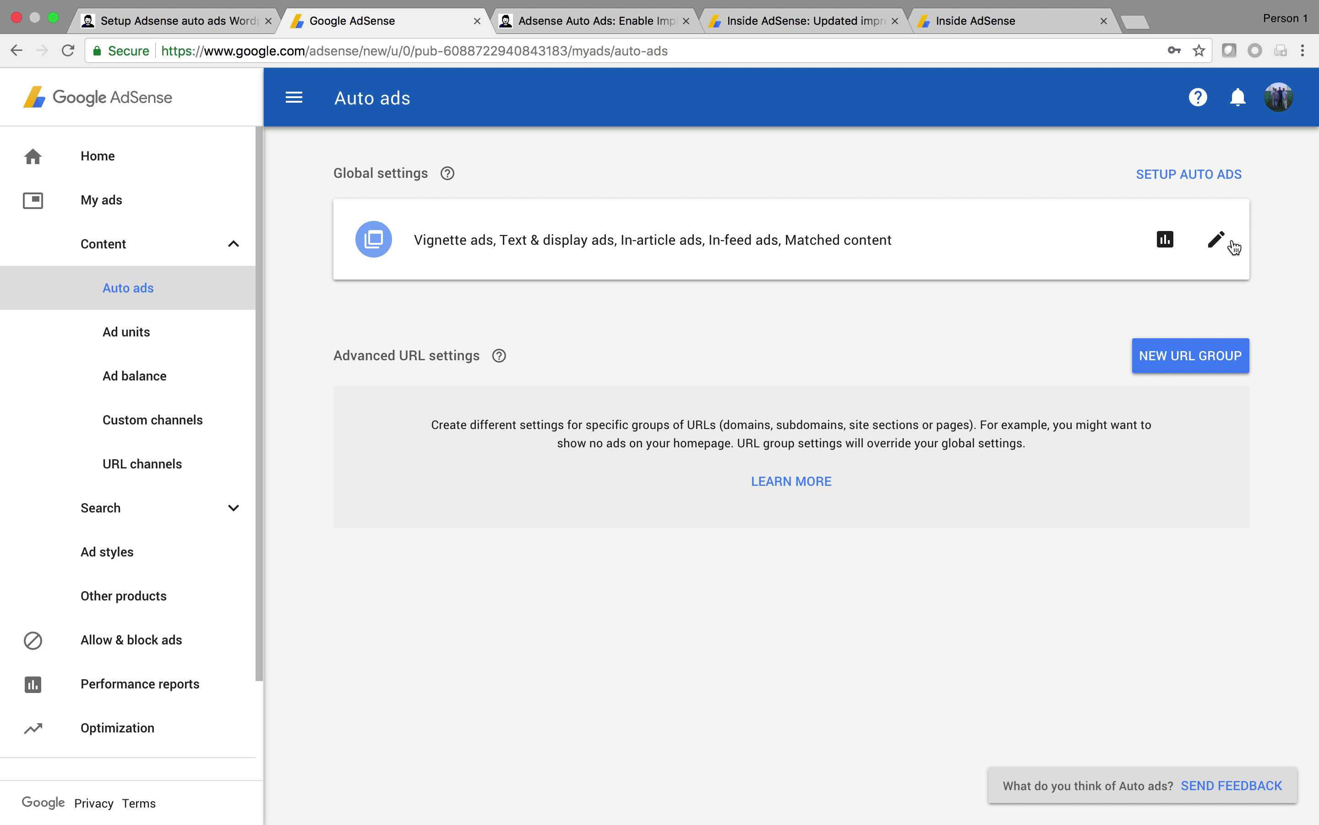
- Open the Auto ads global settings editor and review the ad-type toggles, noting Anchor ads is off
left_click(1217, 243)
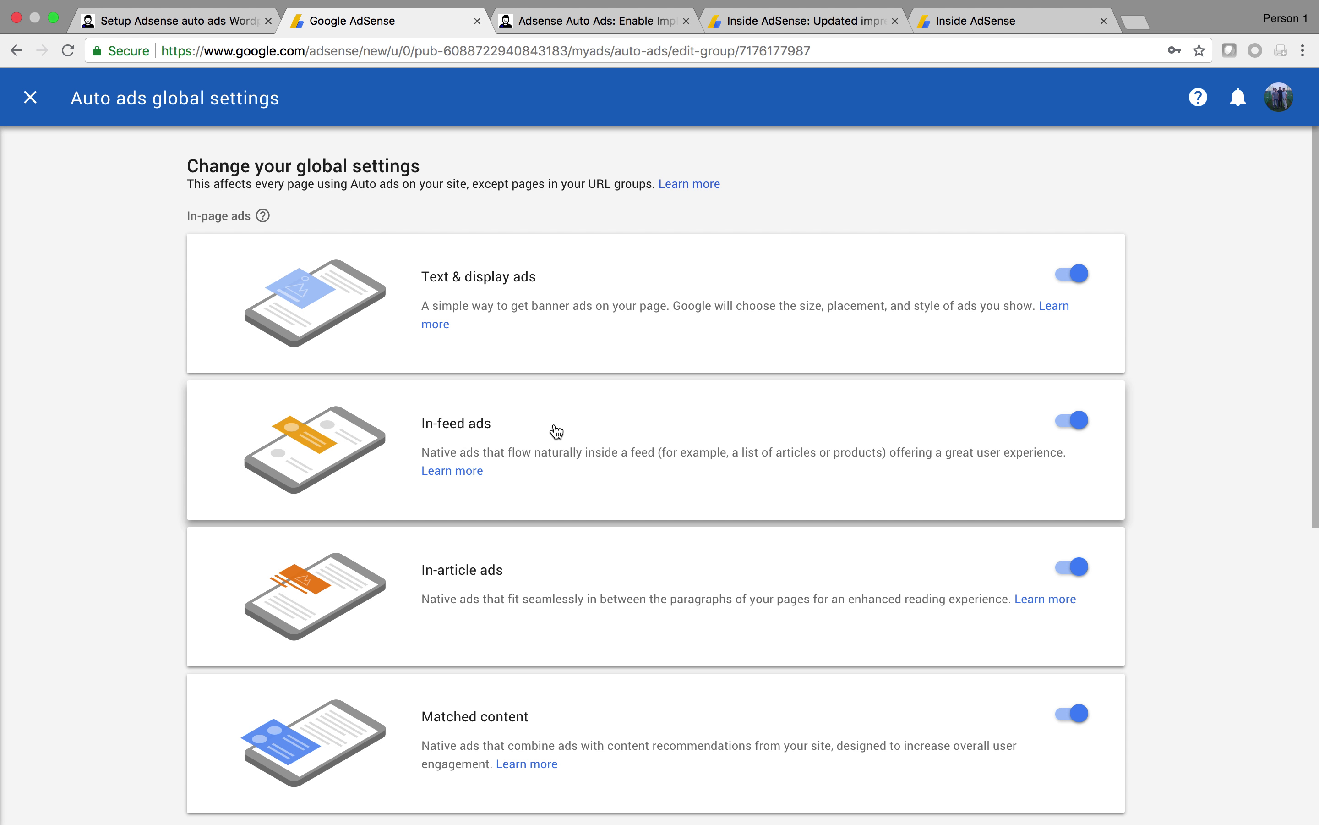
scroll(538, 680, "down", 5)
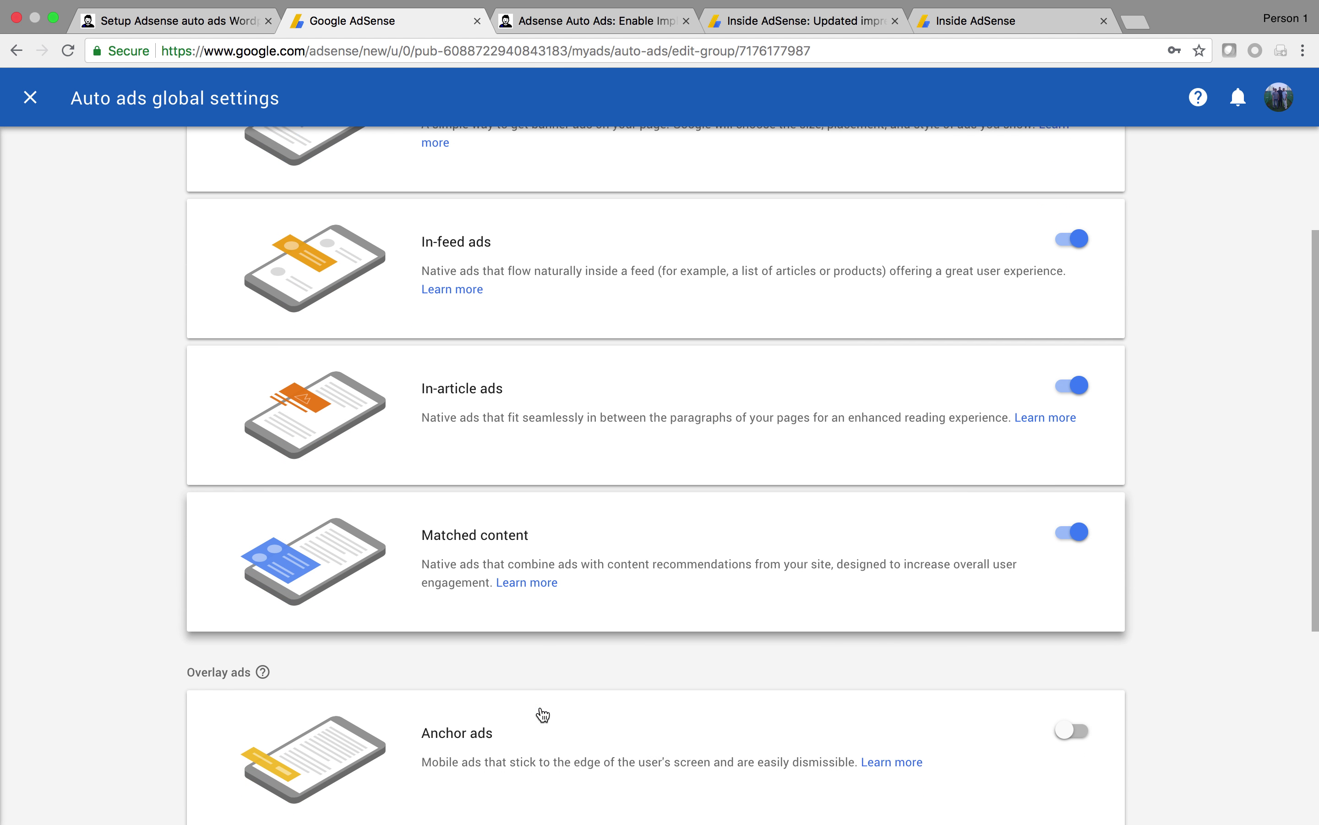
scroll(677, 495, "down", 6)
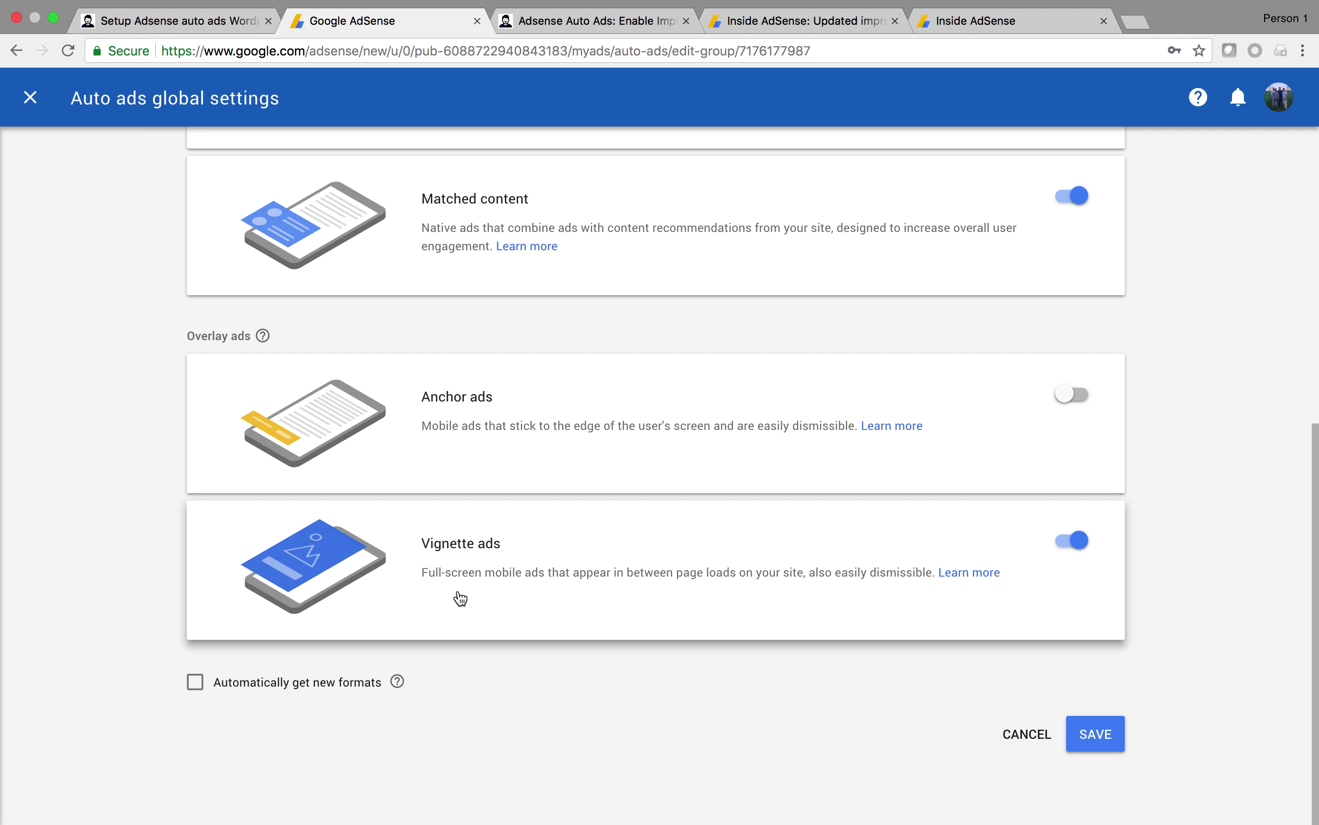
scroll(705, 572, "up", 11)
scroll(705, 571, "down", 11)
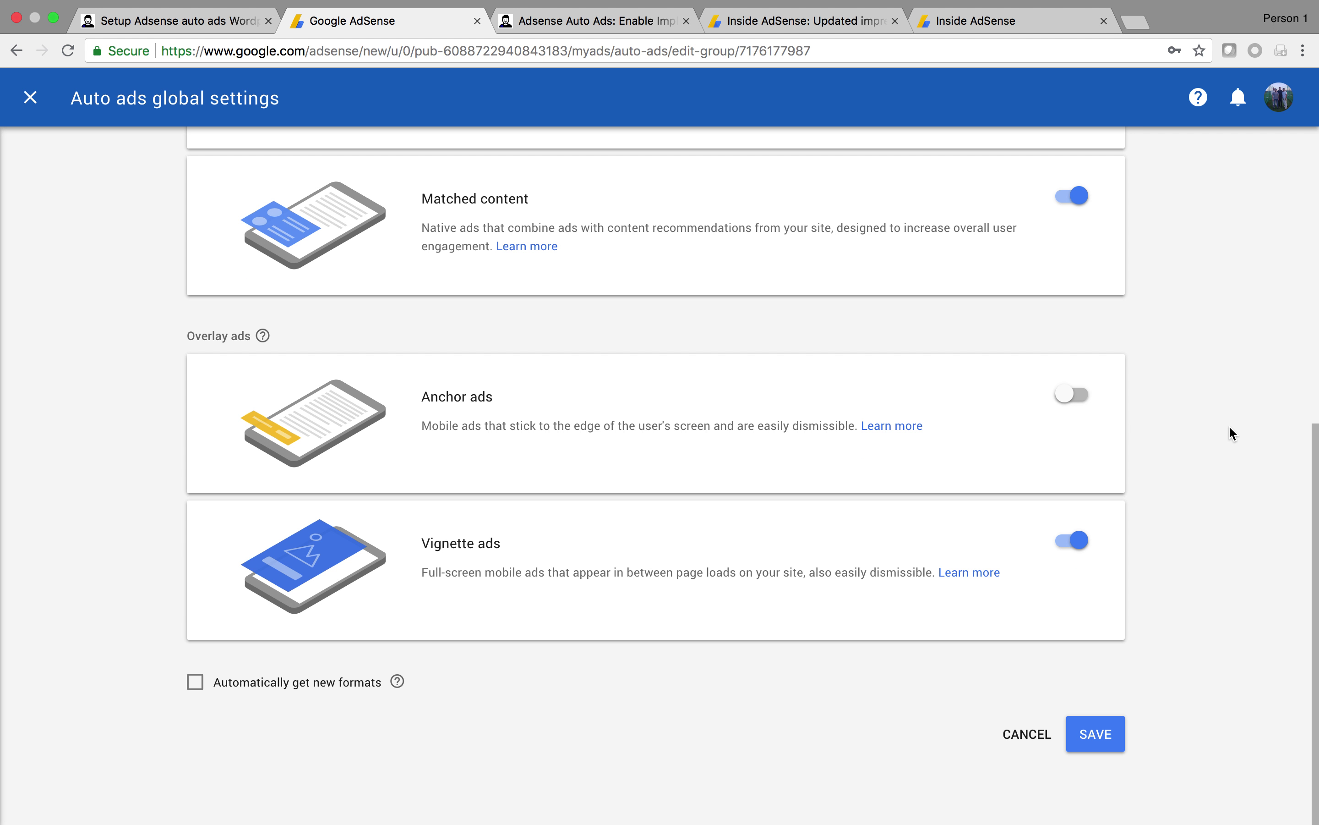
scroll(1248, 428, "up", 11)
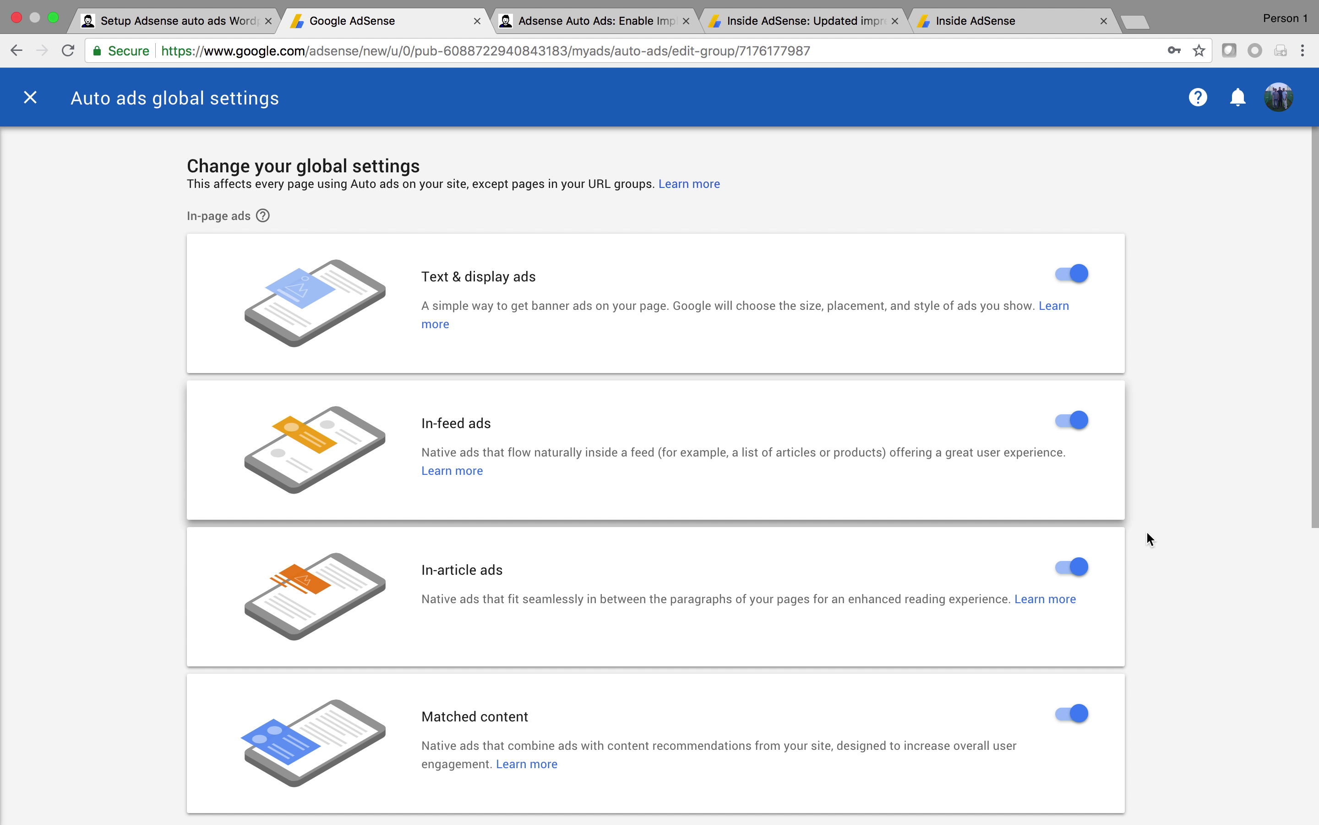
scroll(1164, 534, "down", 10)
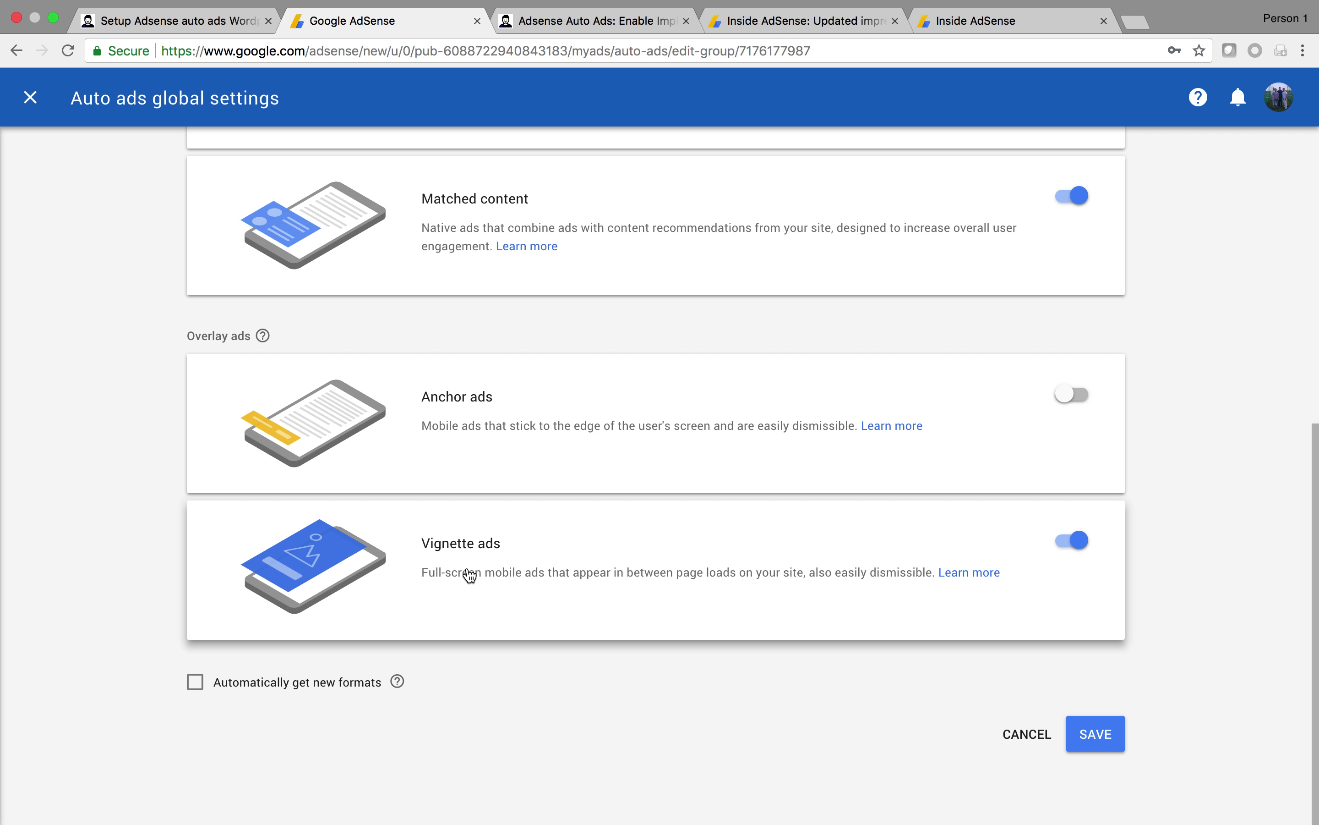
scroll(469, 575, "up", 7)
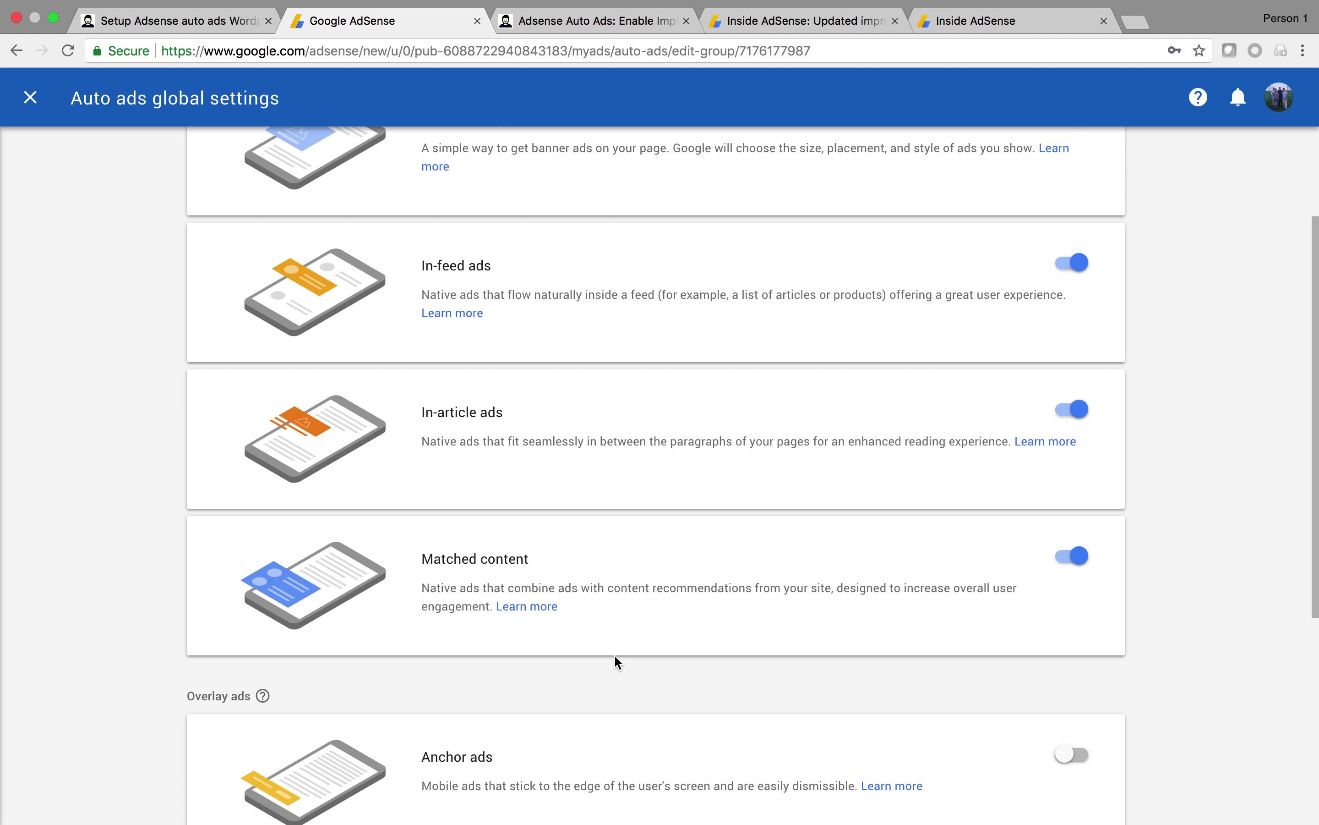
scroll(615, 656, "up", 2)
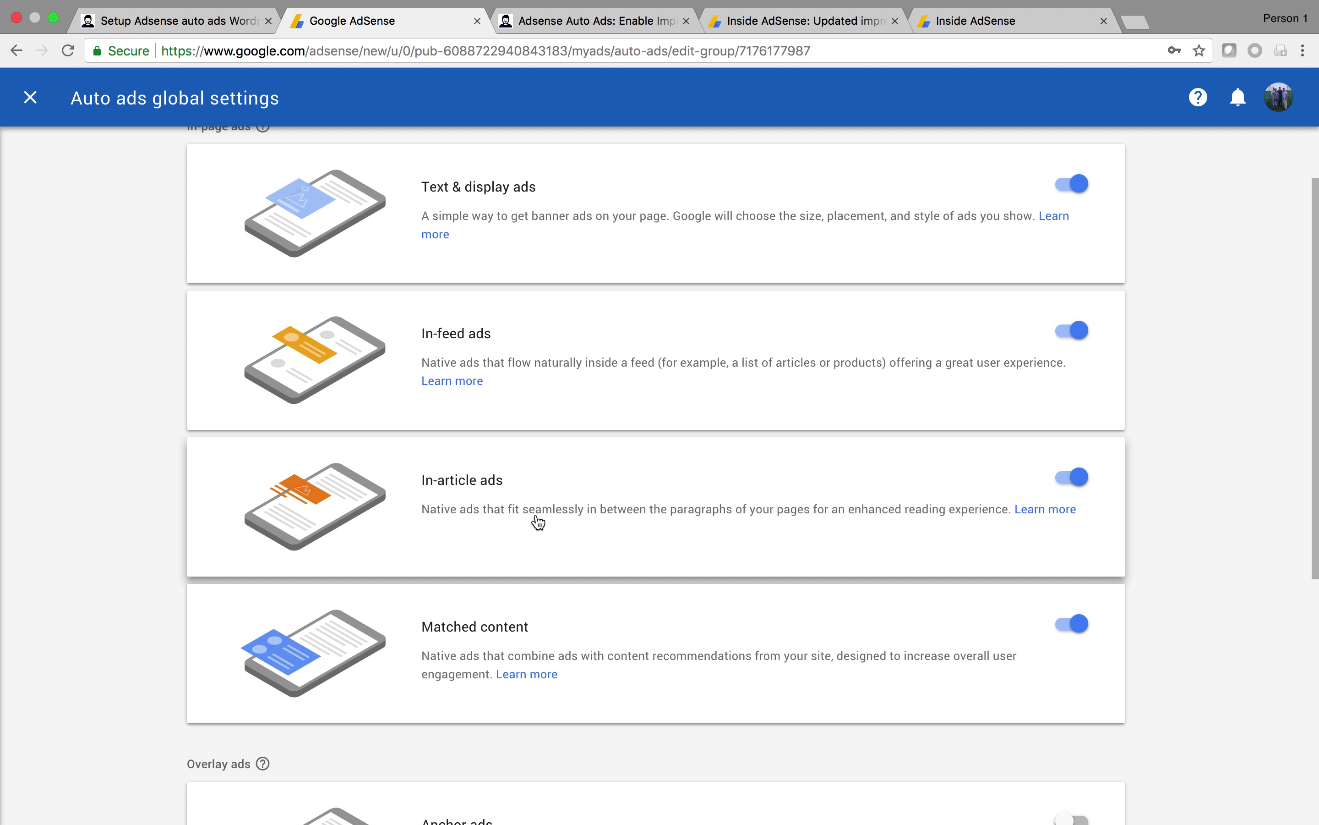
scroll(591, 420, "up", 3)
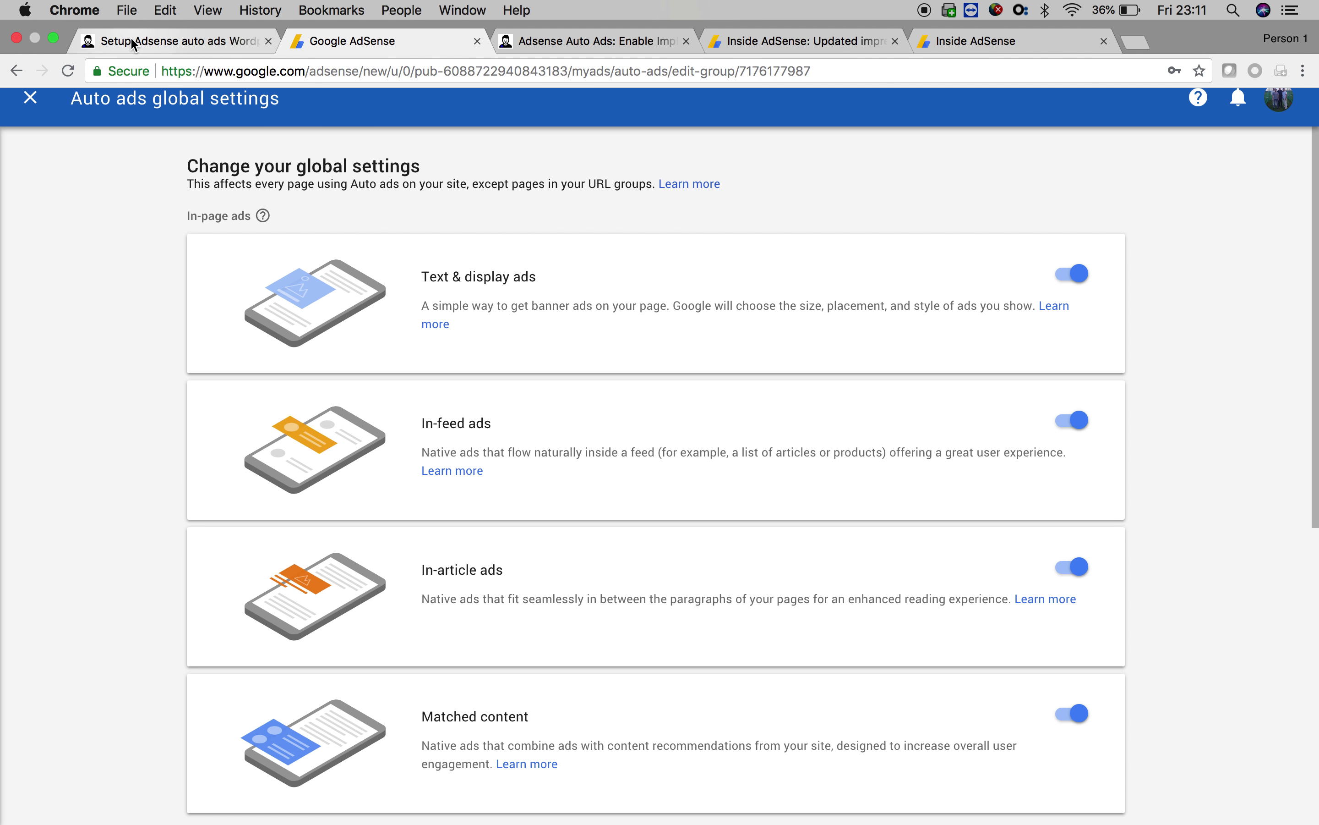
left_click(174, 21)
scroll(1091, 639, "down", 7)
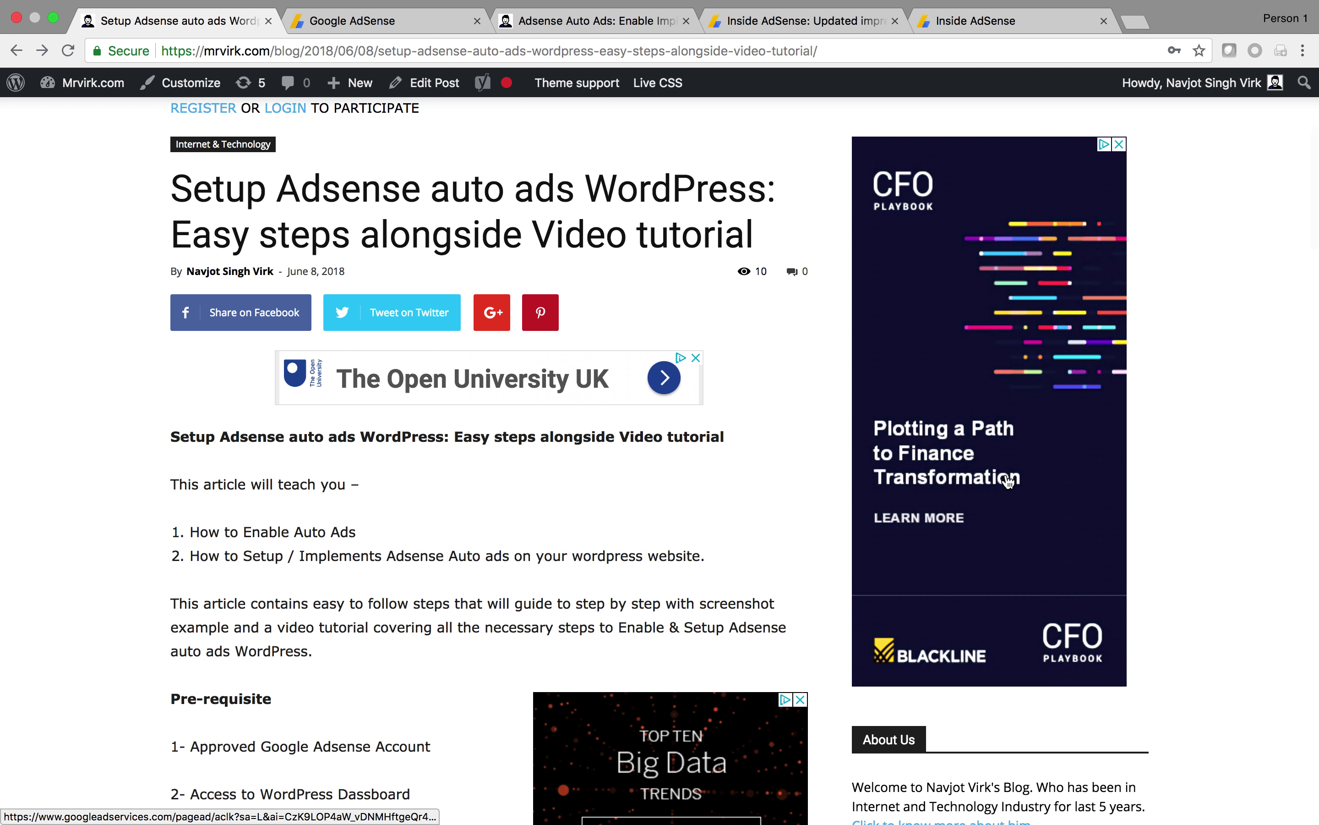
scroll(954, 559, "down", 6)
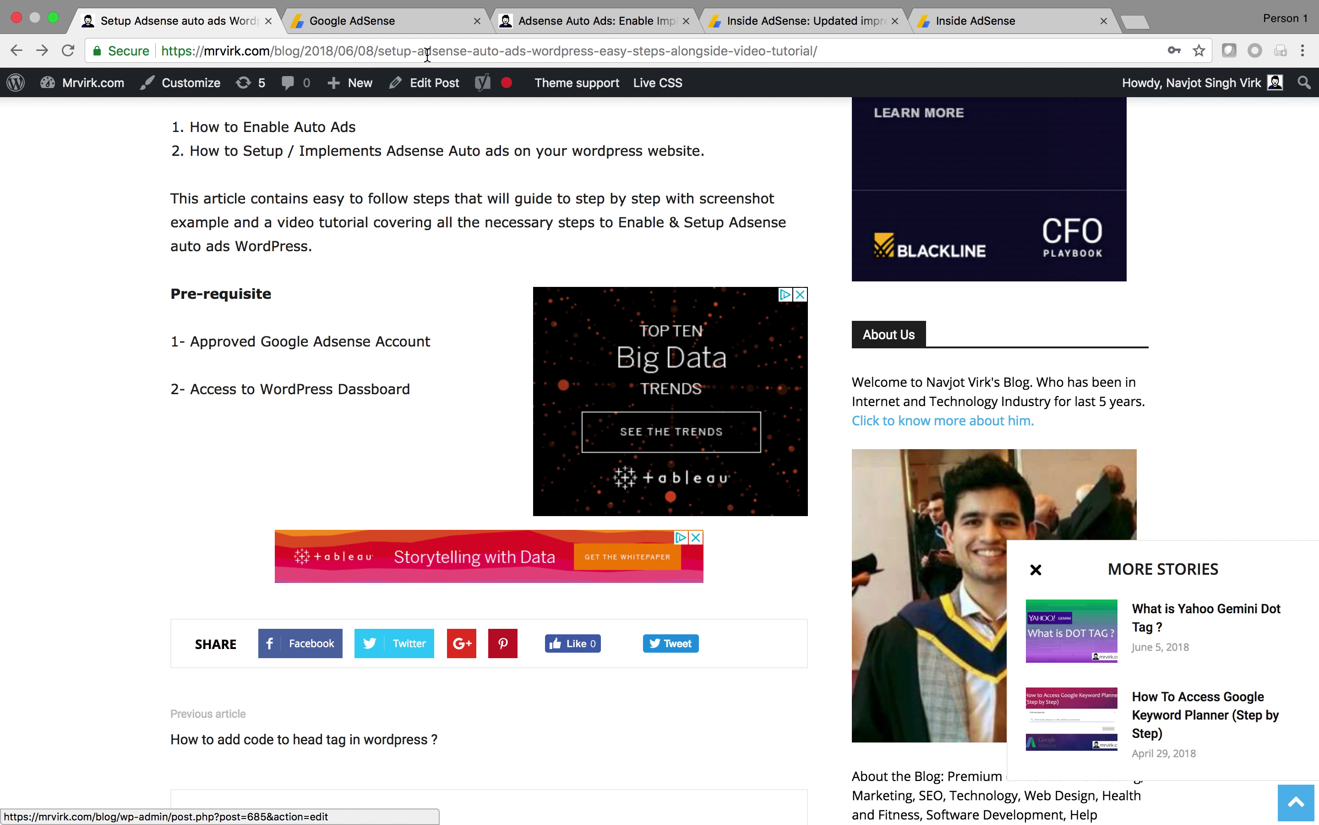
left_click(368, 23)
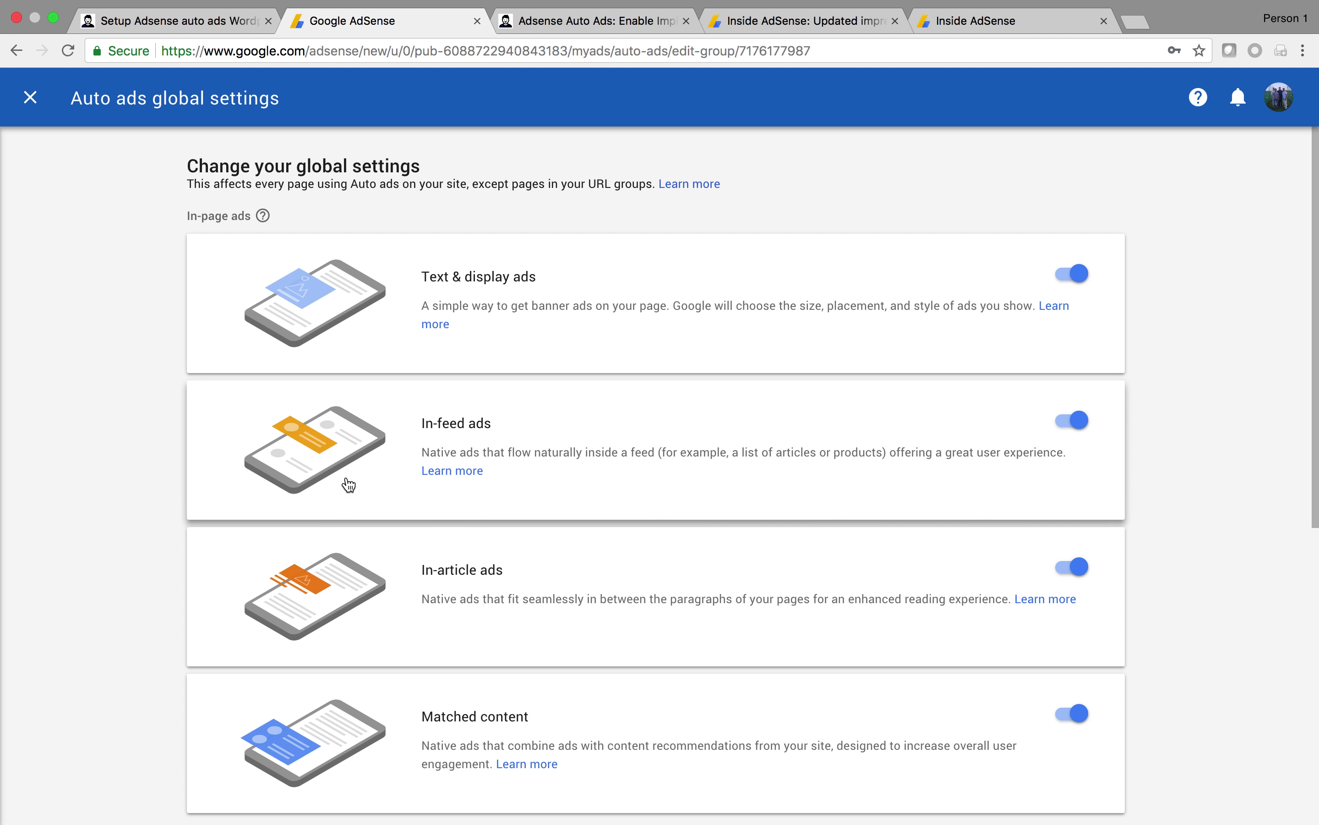
- Leave global settings without saving and bring up the Auto ads setup code snippet
scroll(610, 524, "down", 1)
scroll(611, 523, "down", 2)
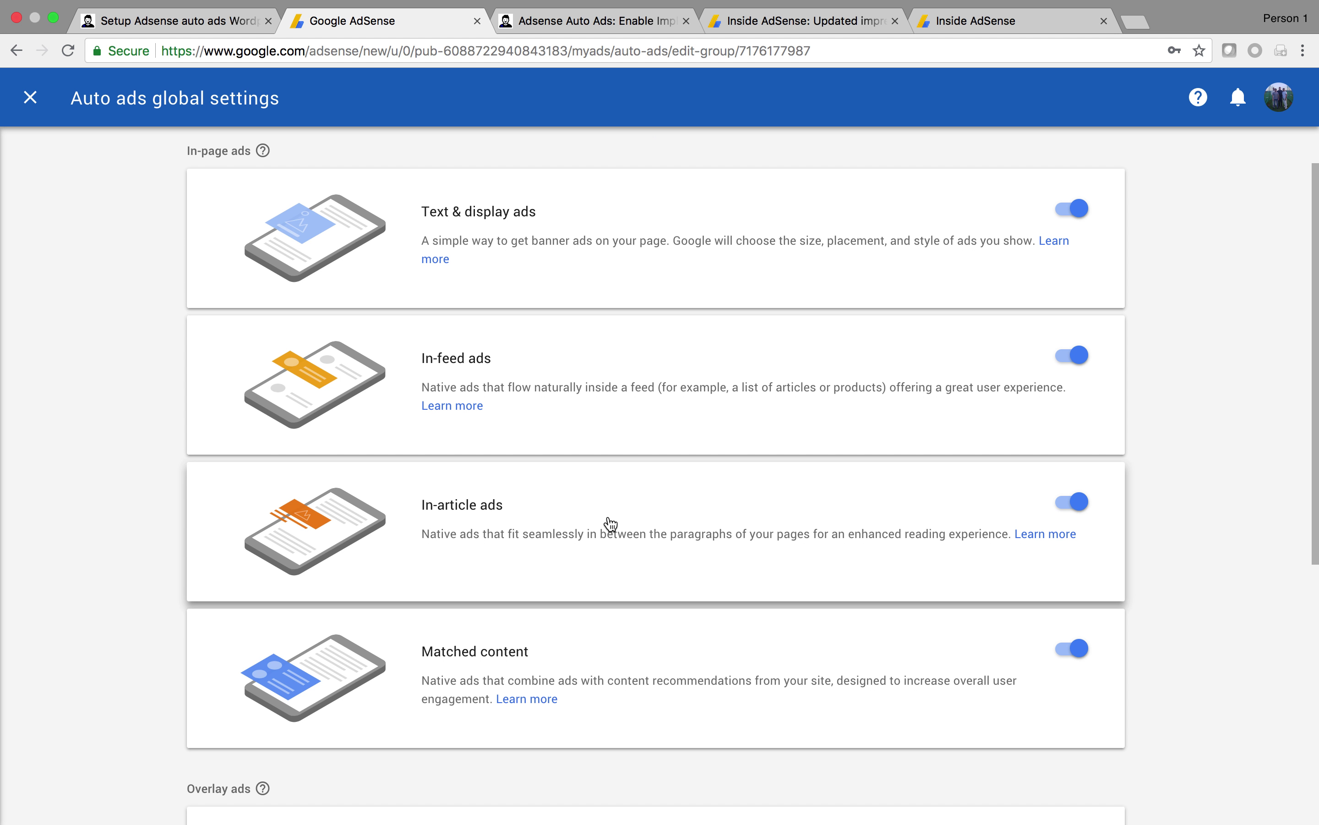
scroll(611, 524, "up", 2)
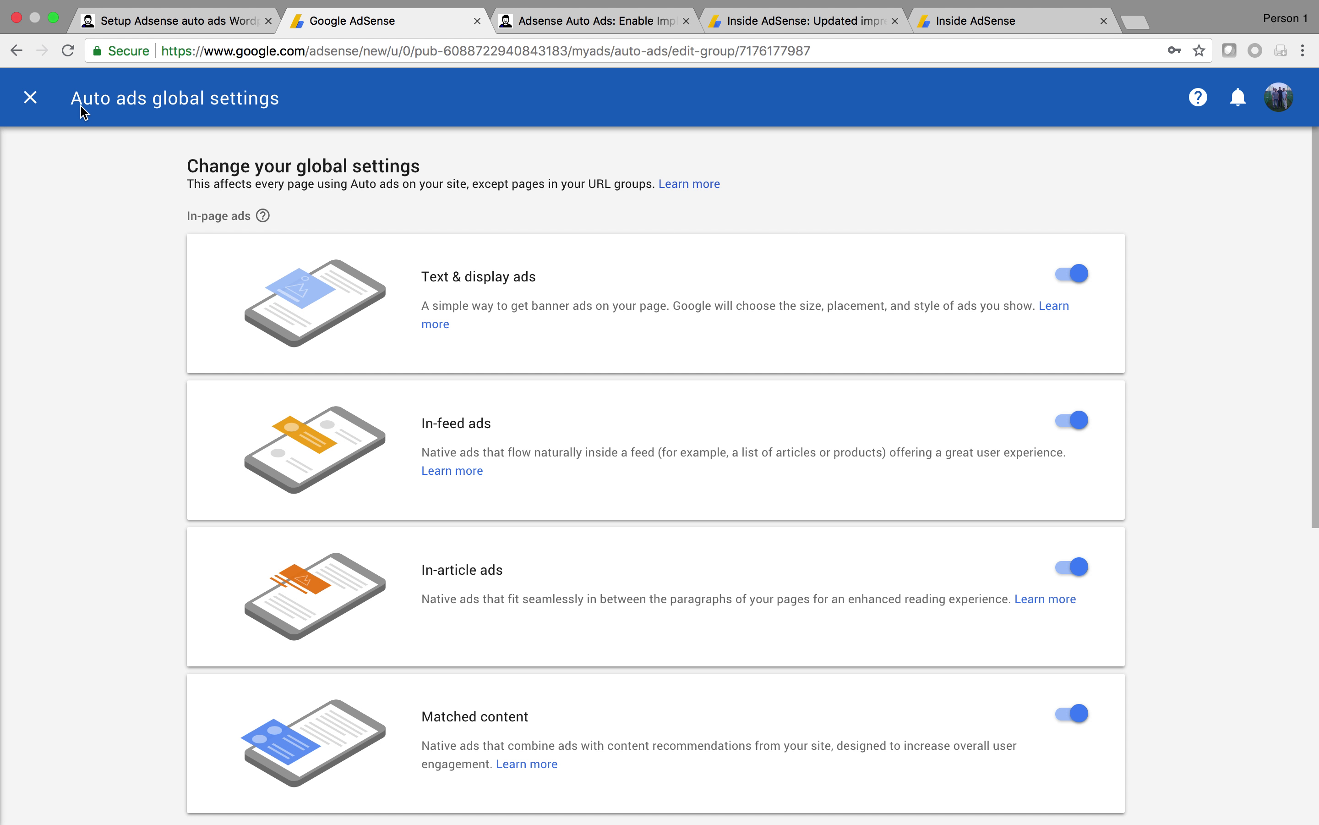
left_click(31, 99)
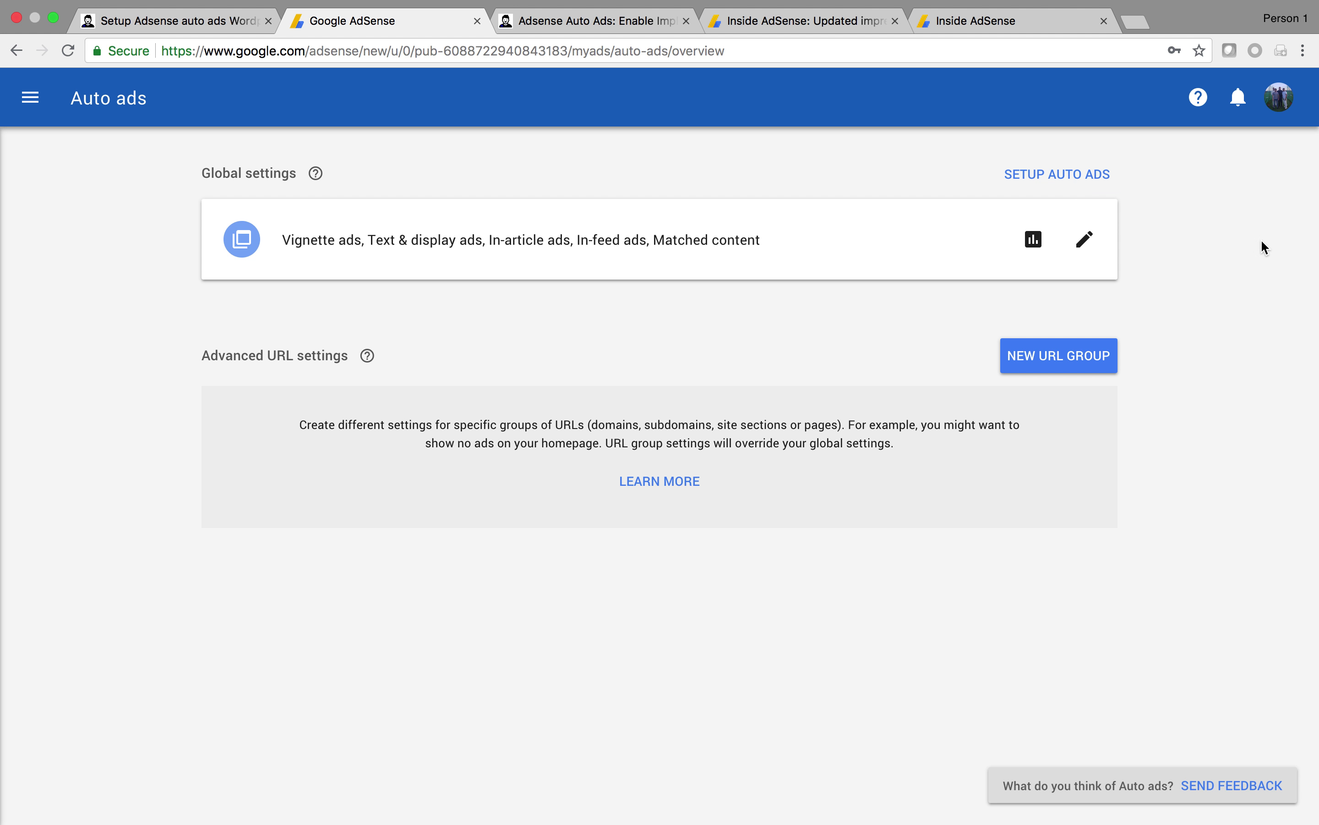
left_click(1019, 174)
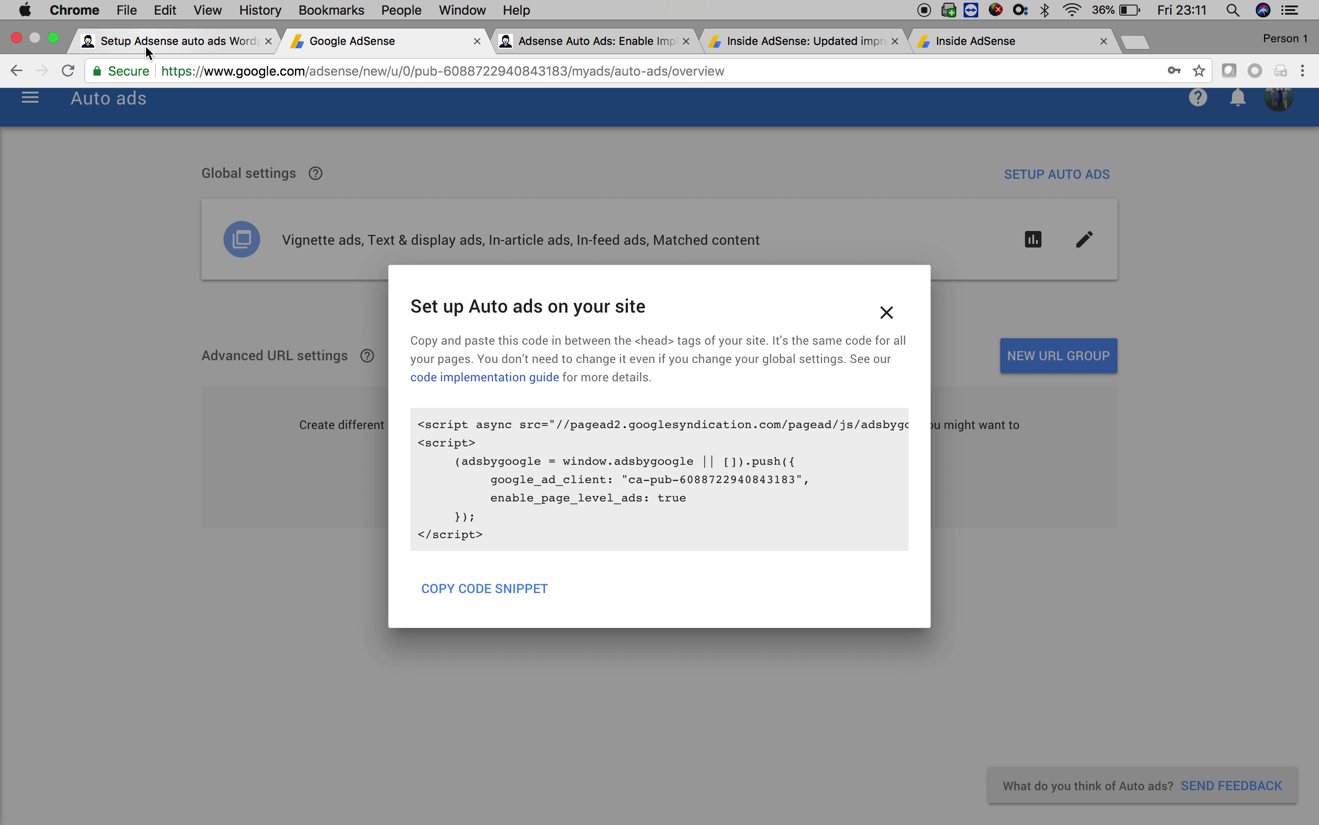
- Go to the WordPress admin and open the theme editor showing Newspaper's style.css
left_click(137, 44)
scroll(276, 420, "up", 10)
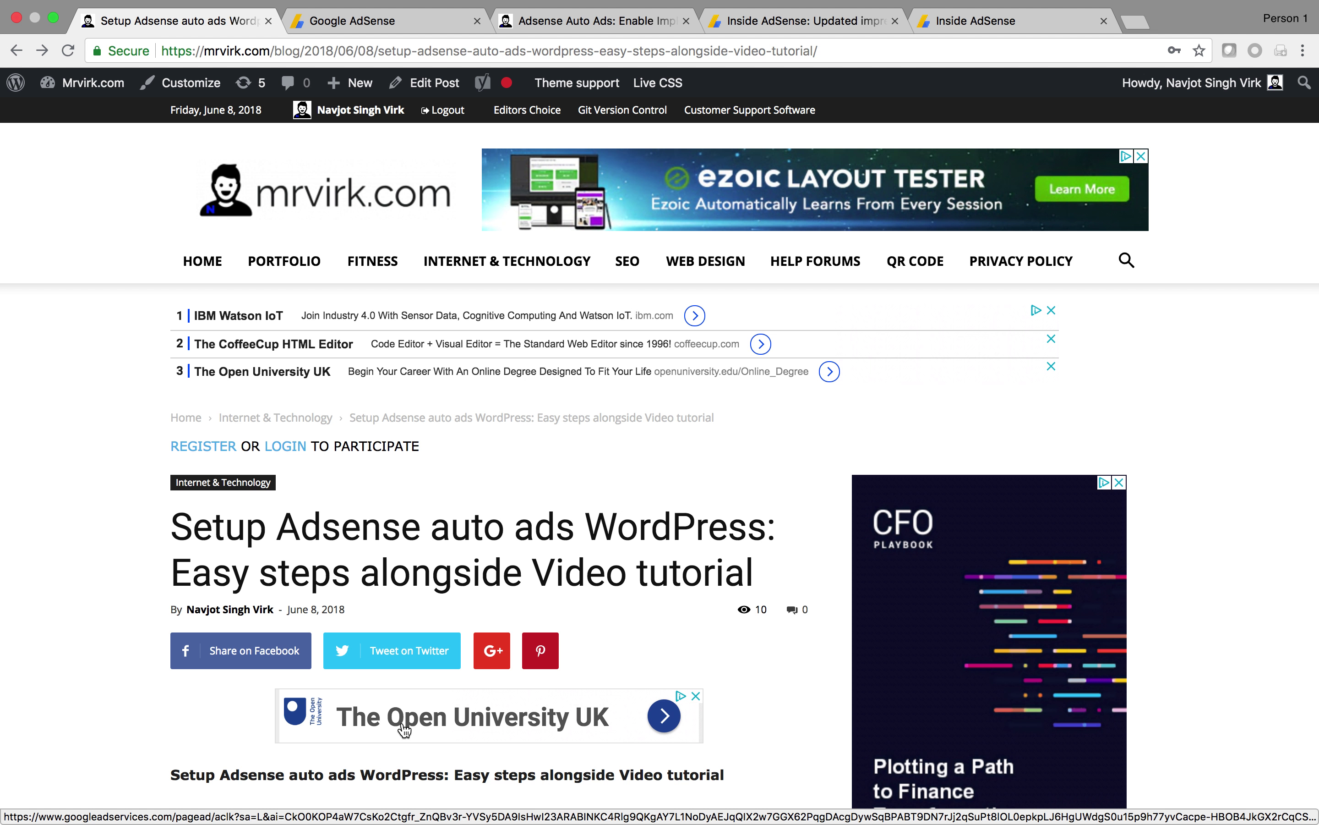
mouse_move(89, 93)
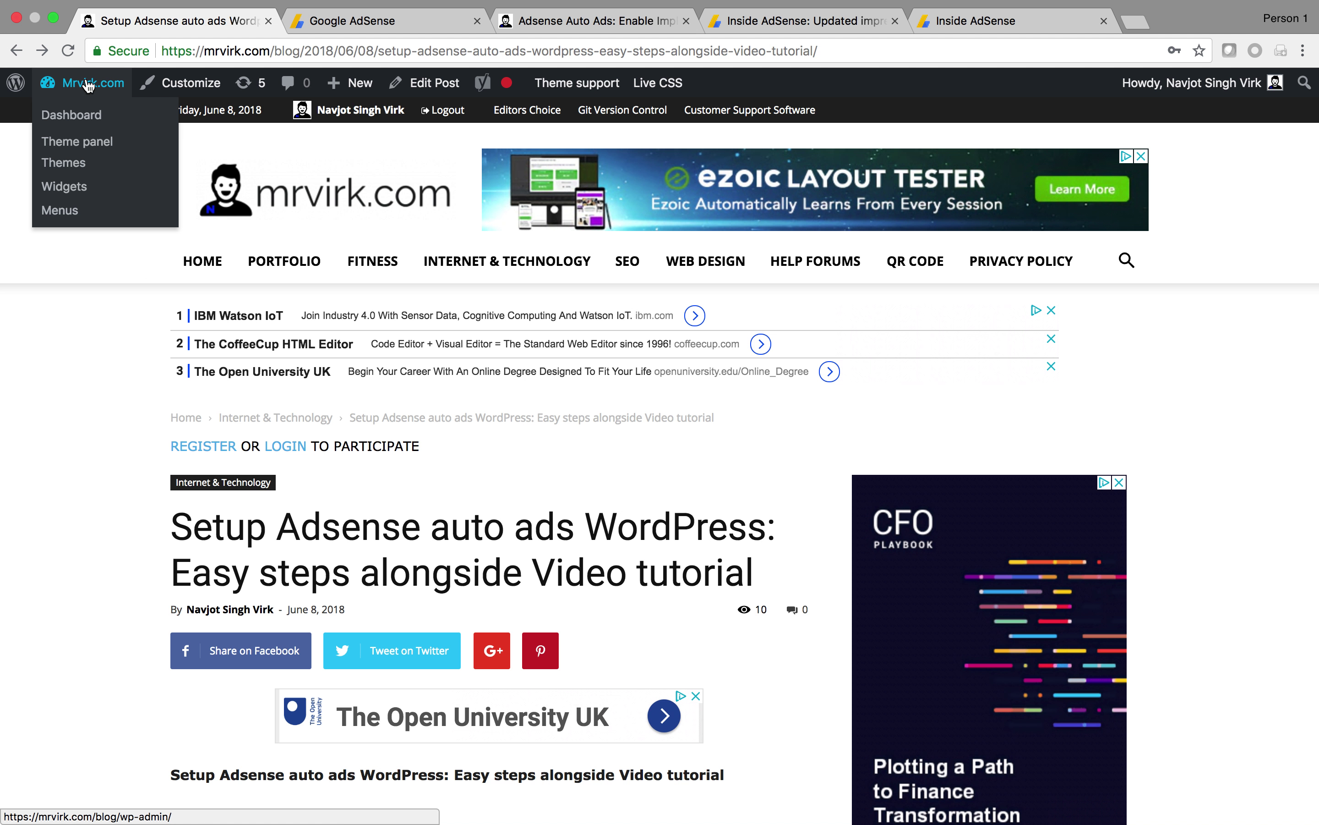
left_click(65, 123)
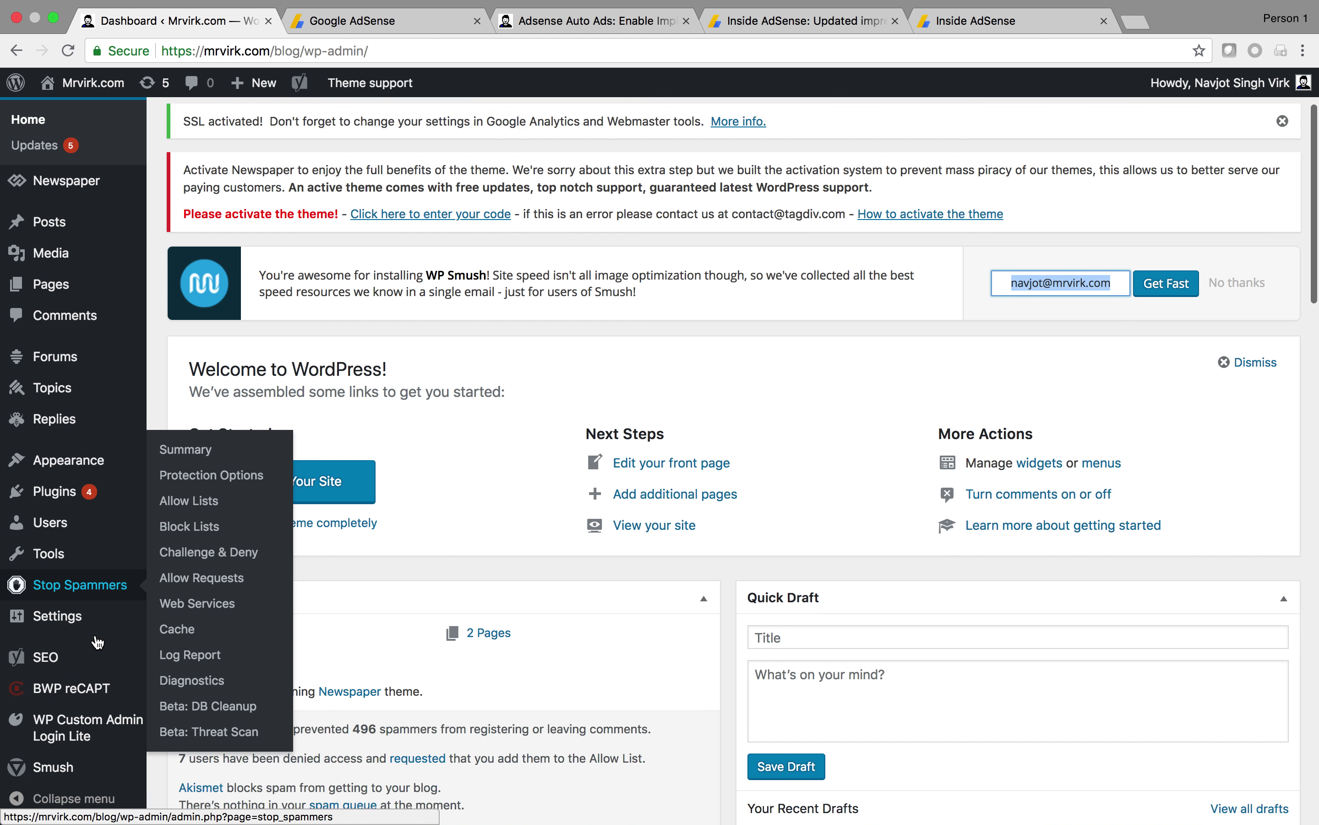
mouse_move(83, 472)
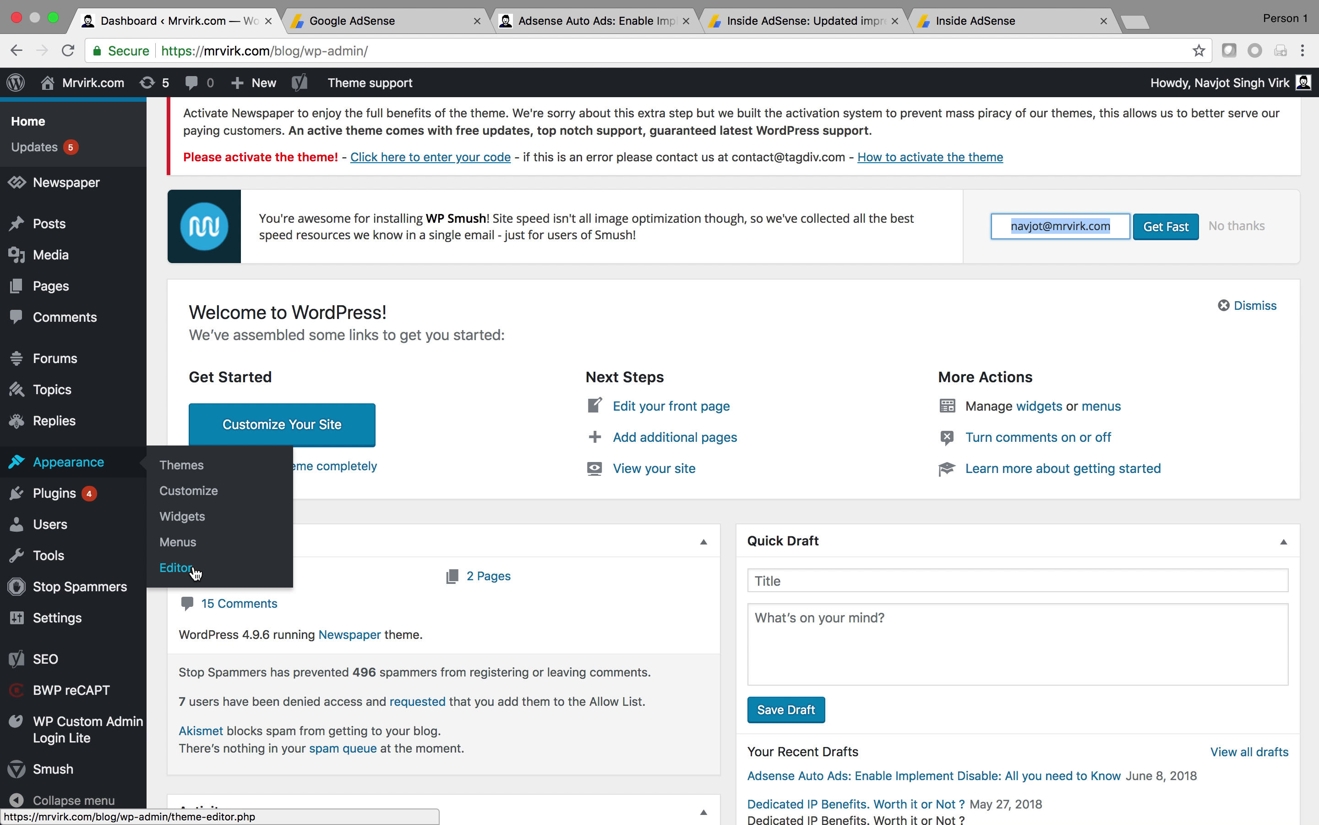
left_click(191, 574)
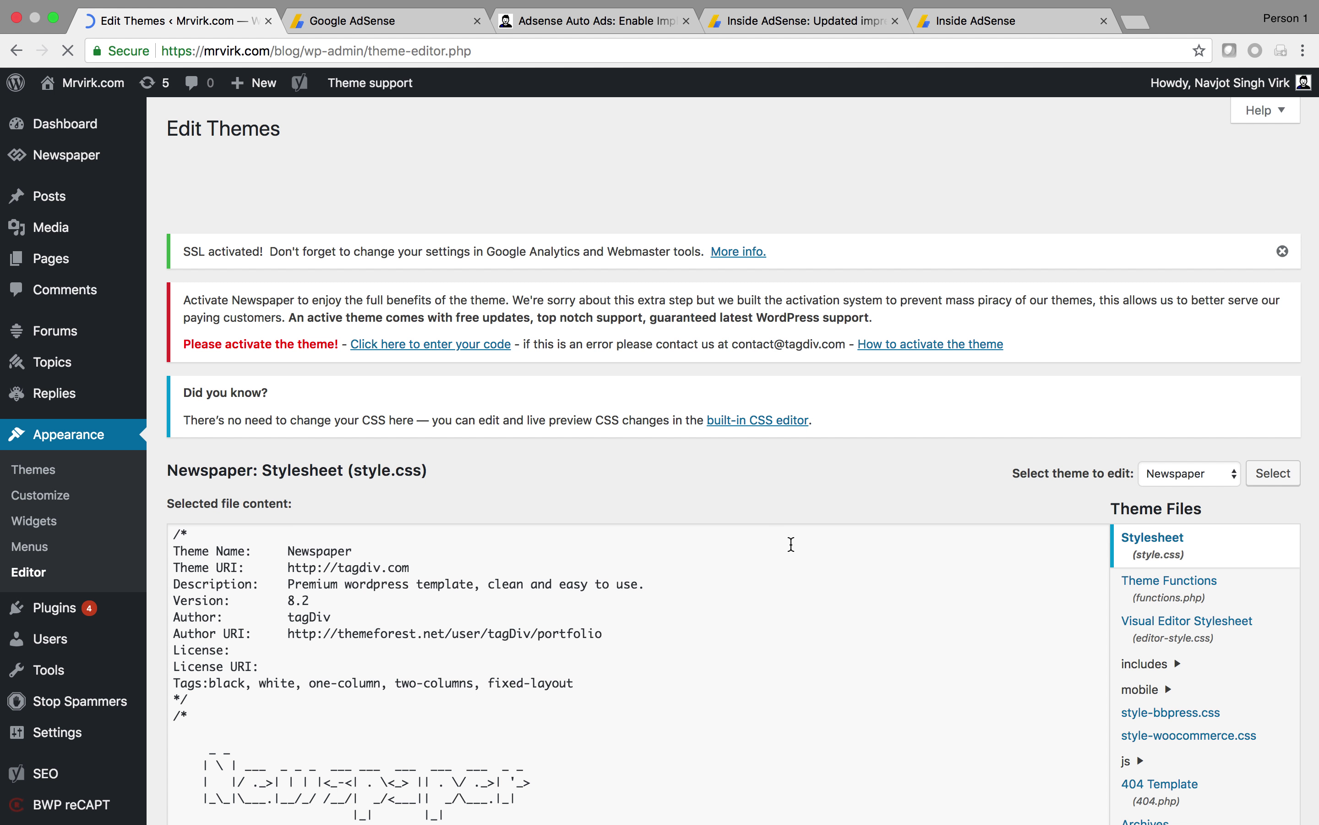
scroll(809, 568, "down", 1)
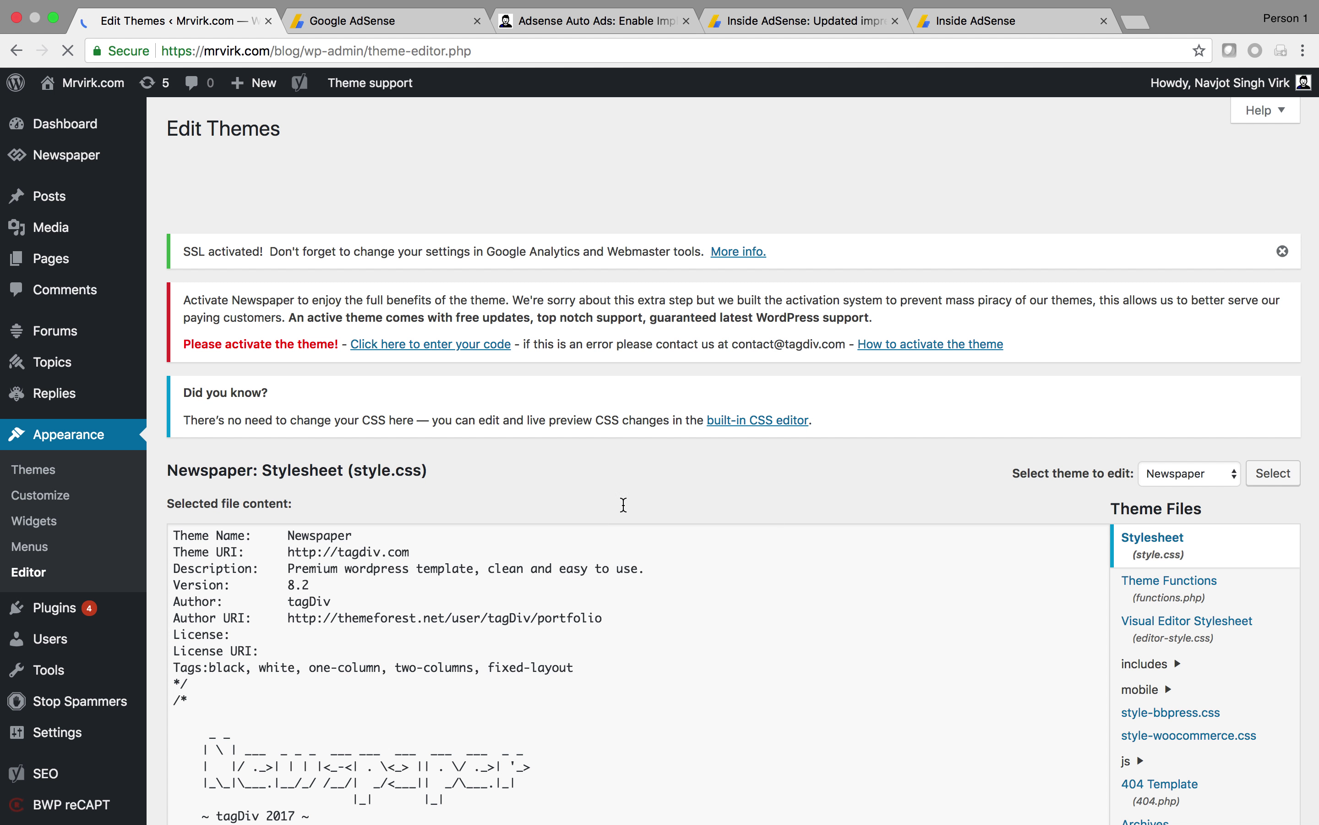
scroll(821, 539, "down", 5)
scroll(825, 541, "down", 5)
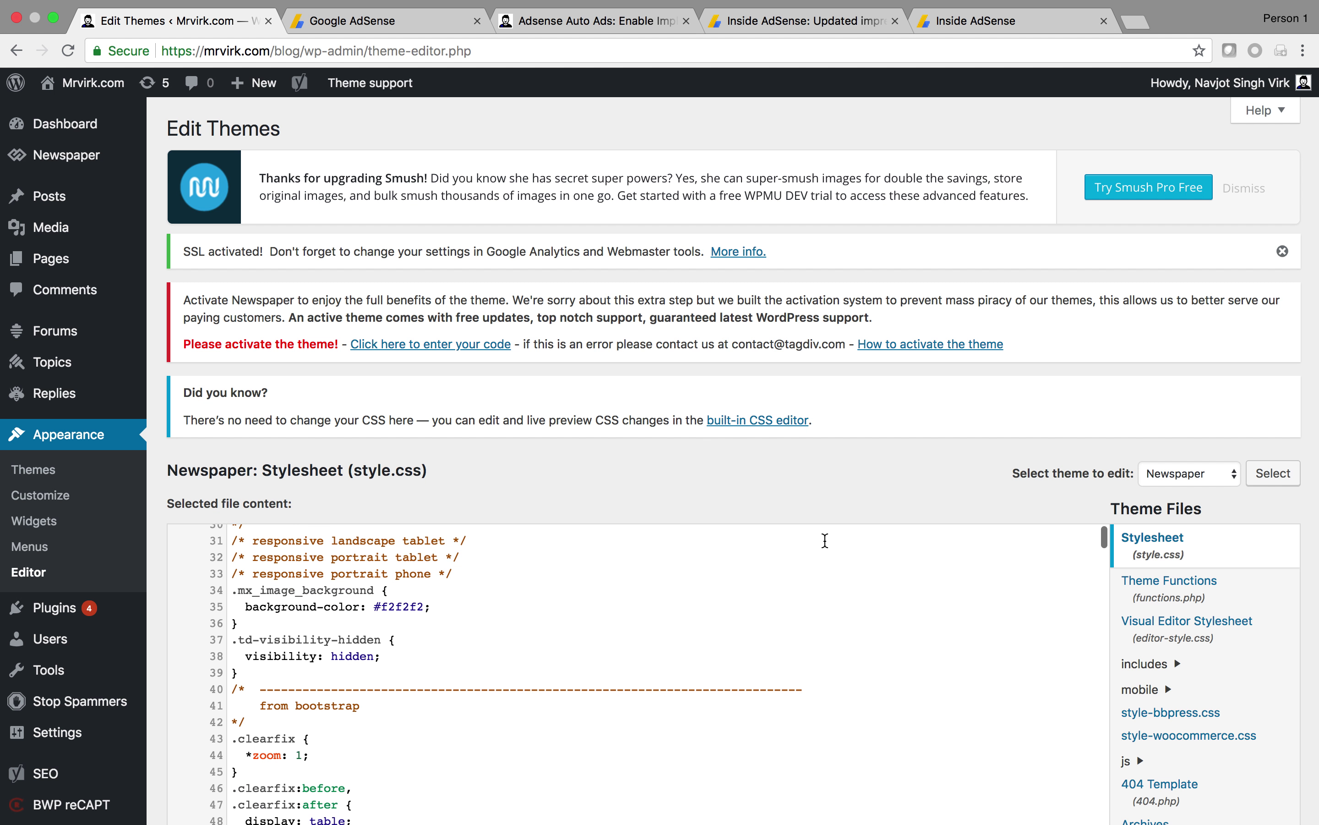
scroll(633, 742, "down", 10)
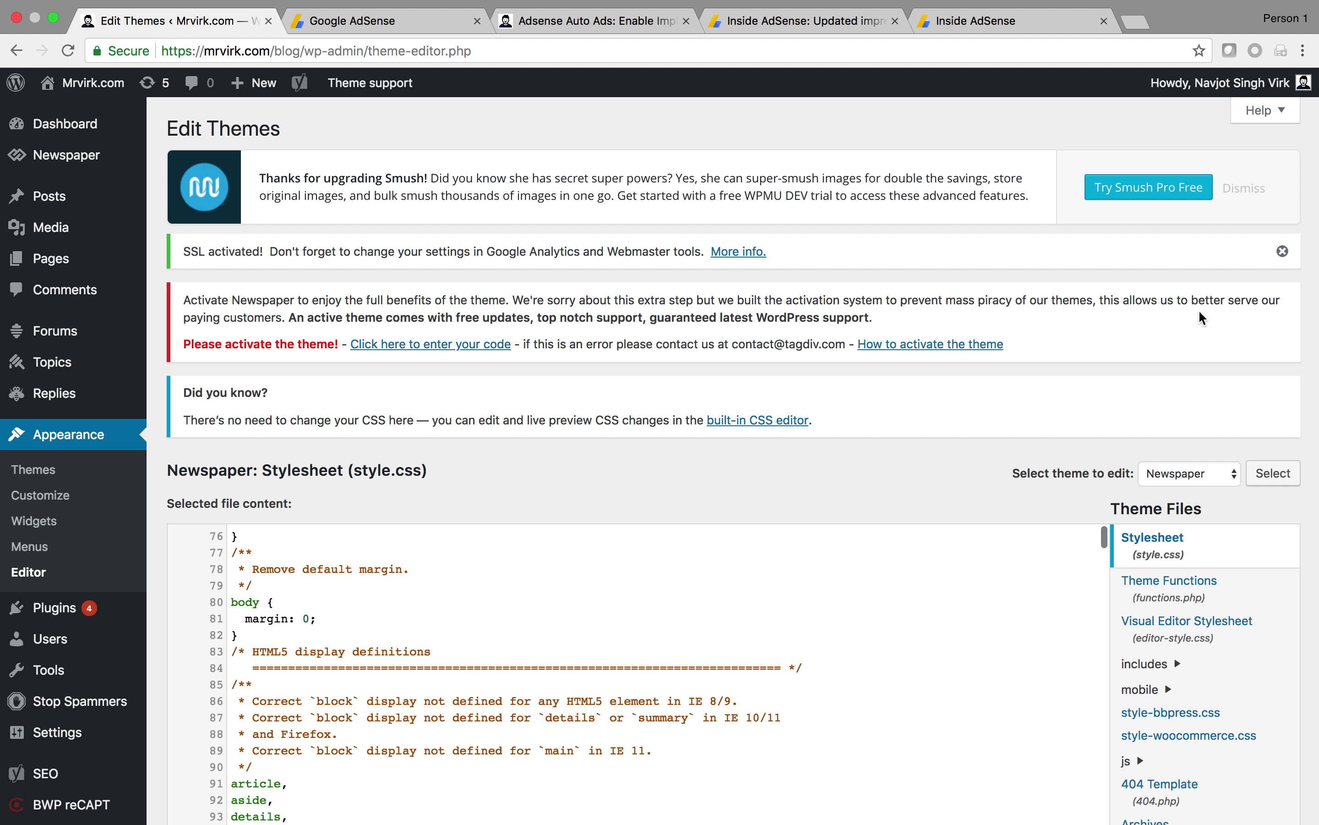
scroll(1201, 234, "down", 5)
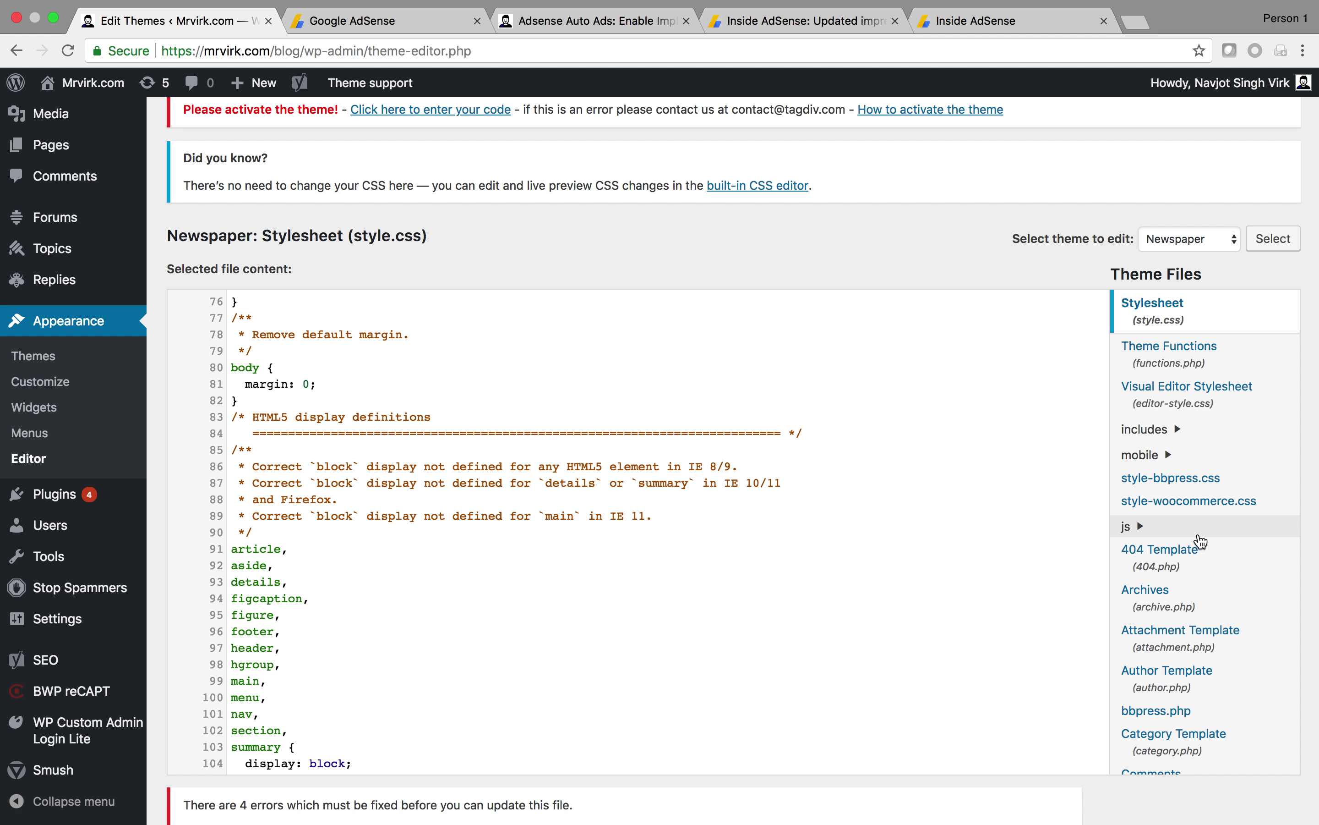
scroll(1218, 633, "down", 4)
scroll(1218, 635, "down", 4)
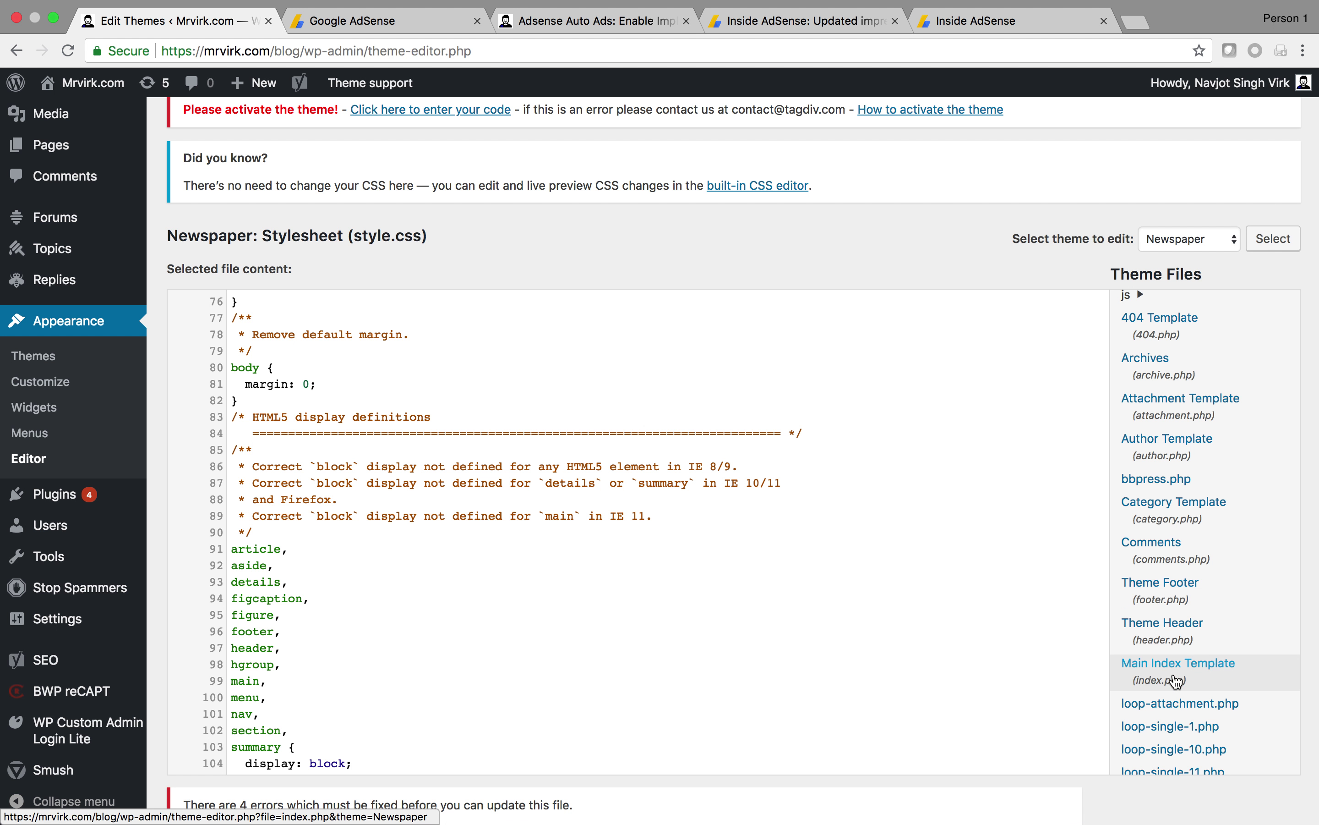
scroll(1176, 656, "down", 1)
scroll(1175, 650, "down", 2)
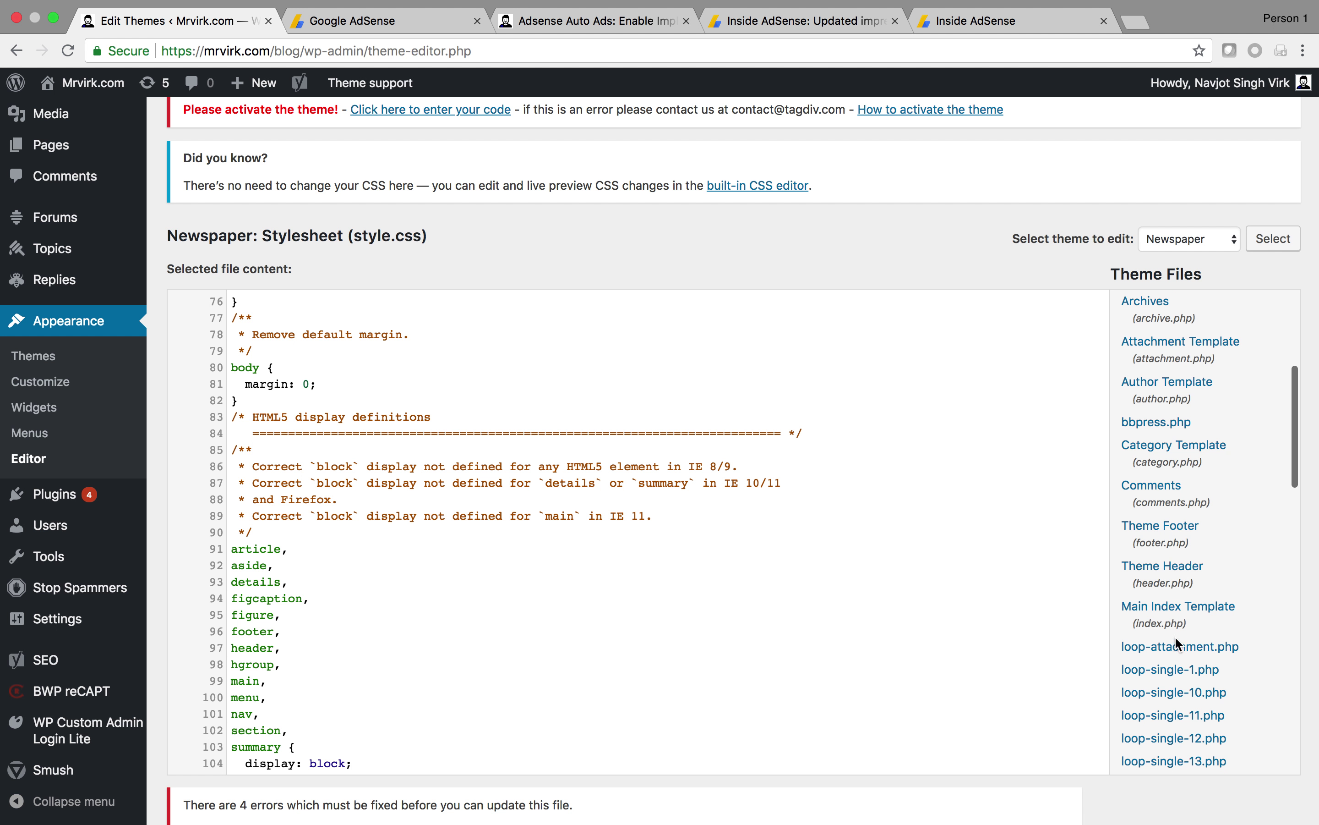
left_click(1163, 566)
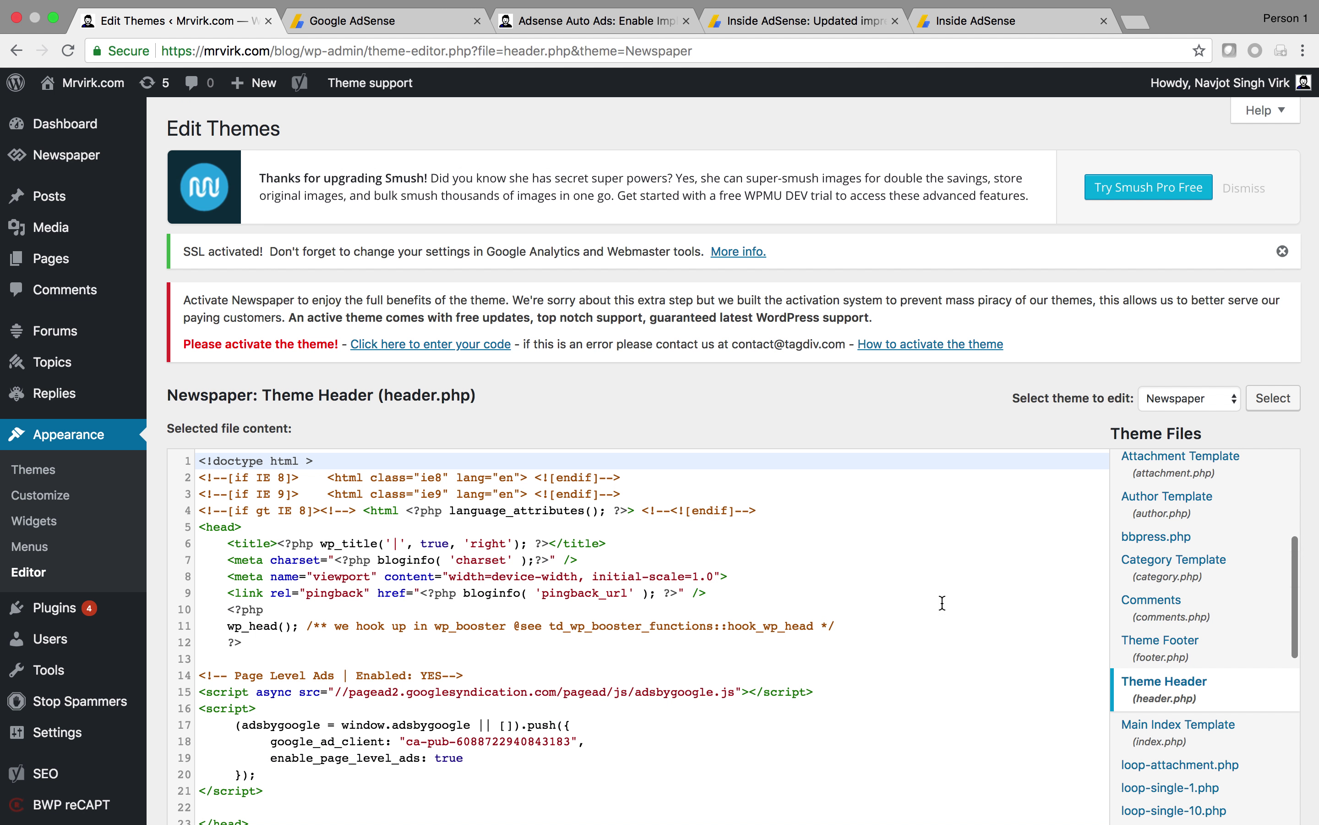
- Inspect the head section of header.php, locating the existing Page Level Ads script
scroll(507, 670, "down", 5)
scroll(507, 670, "up", 5)
left_click(252, 464)
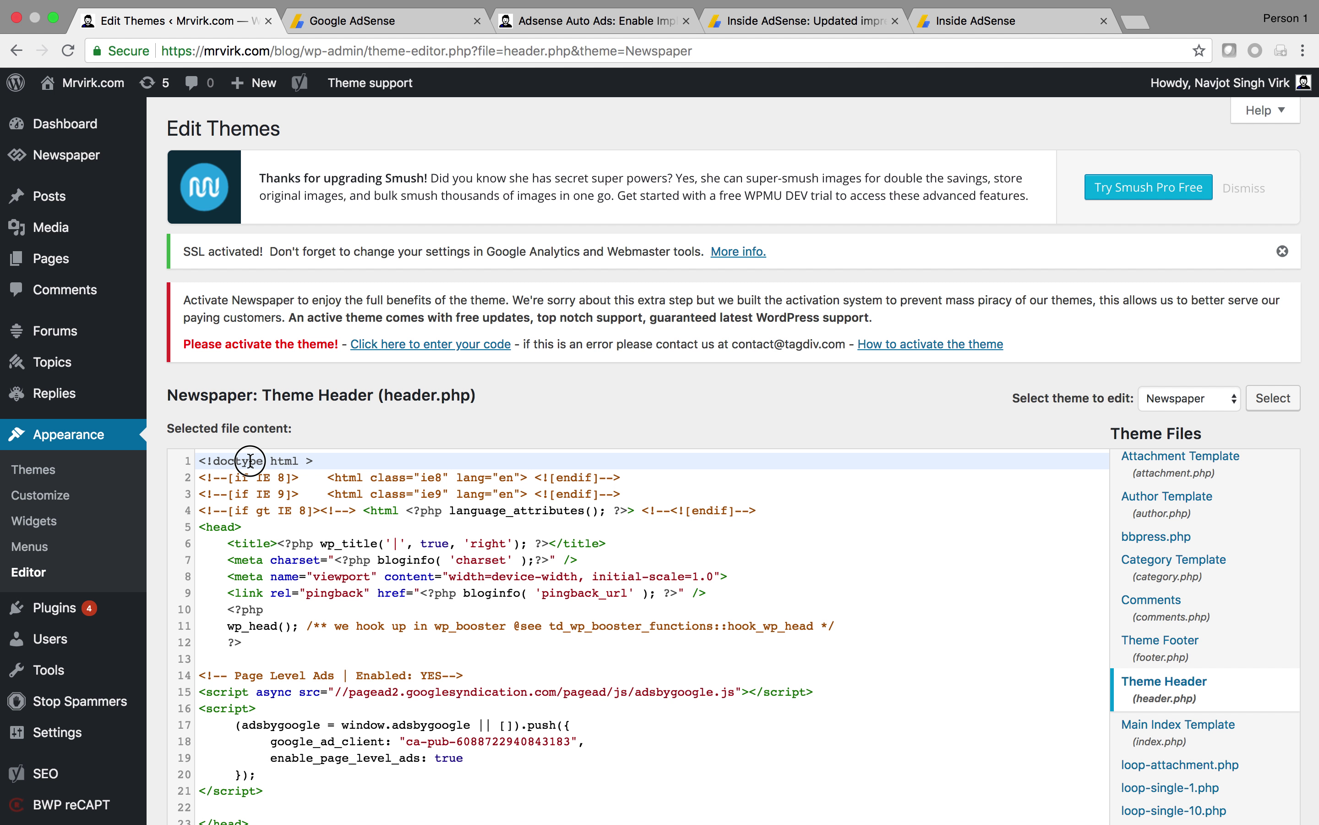
left_click(299, 460)
double_click(276, 460)
left_click(314, 460)
left_click(328, 511)
scroll(328, 515, "down", 3)
scroll(328, 515, "up", 3)
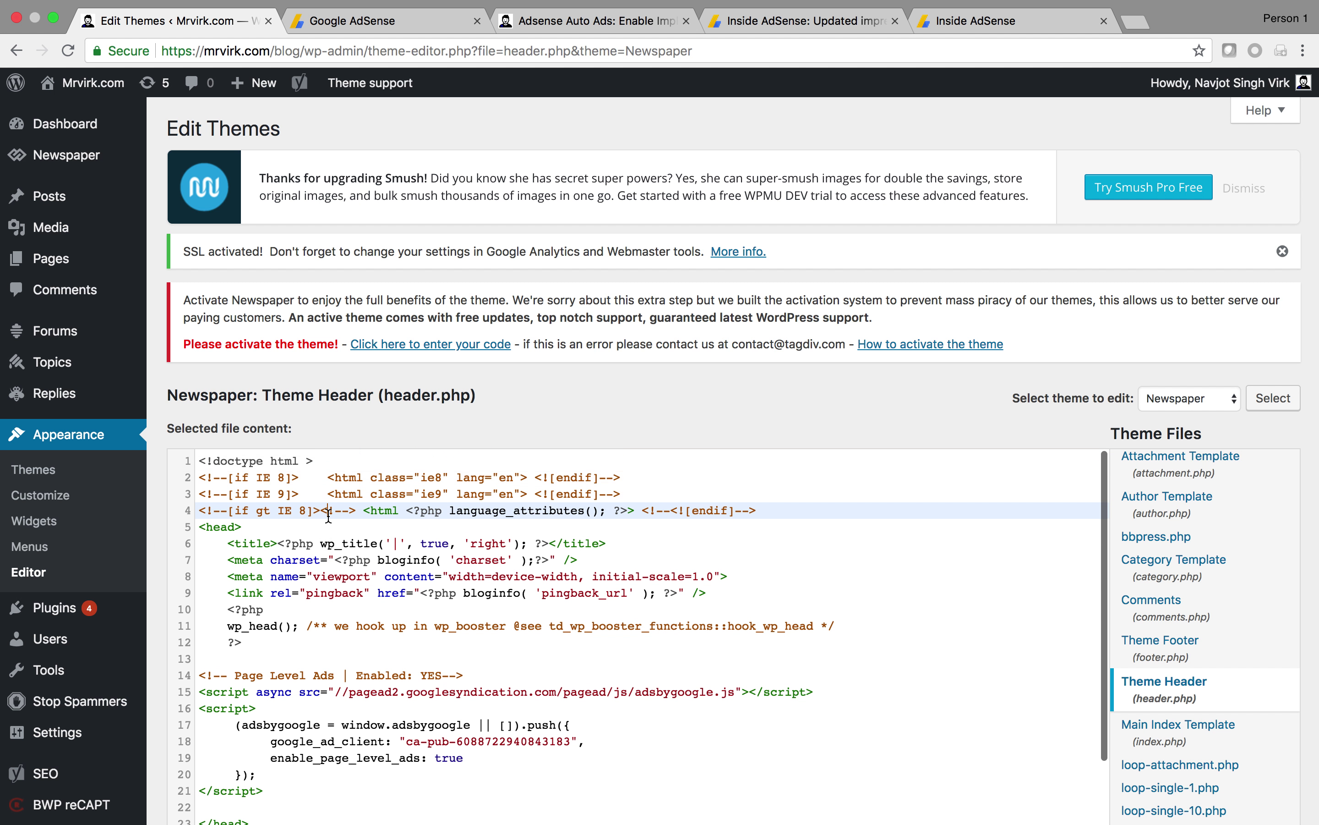
left_click(200, 527)
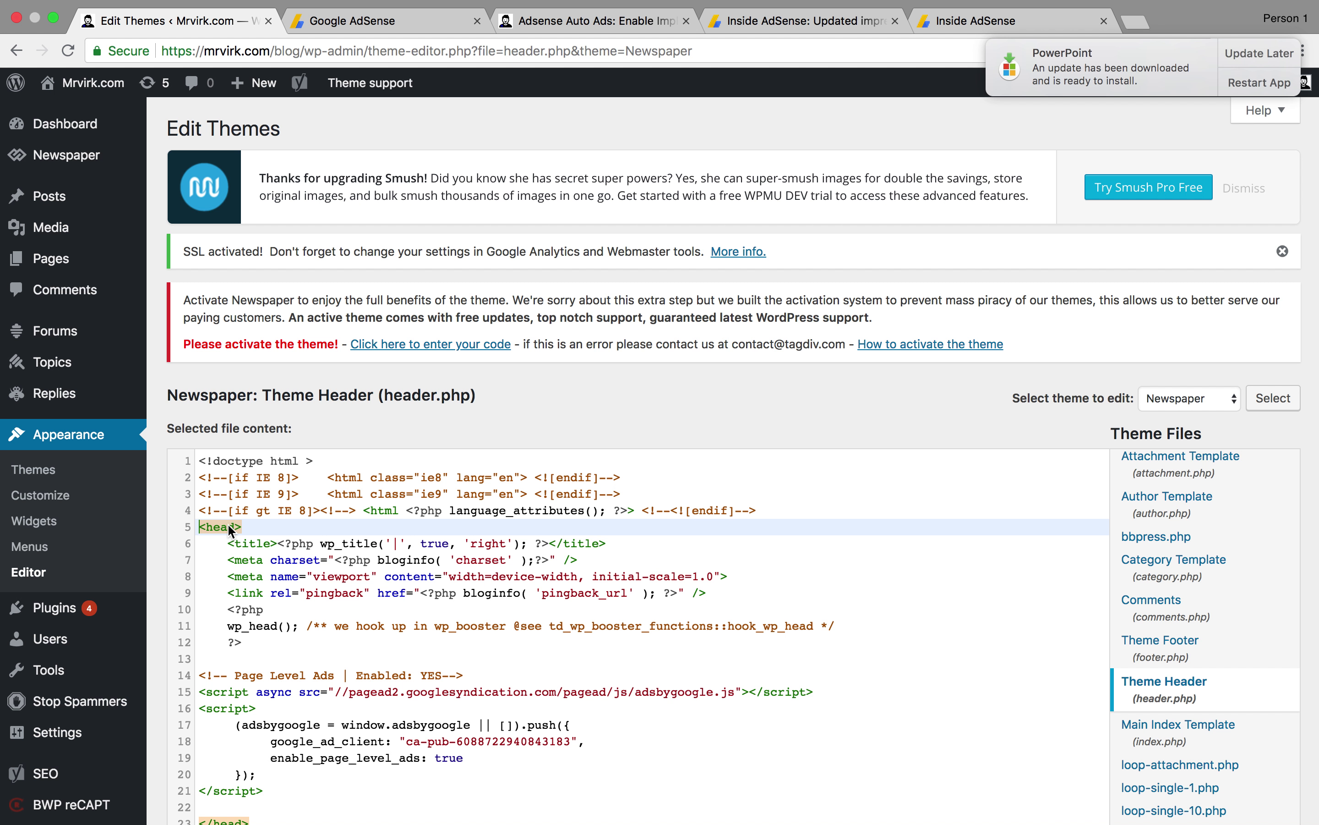
left_click(1265, 53)
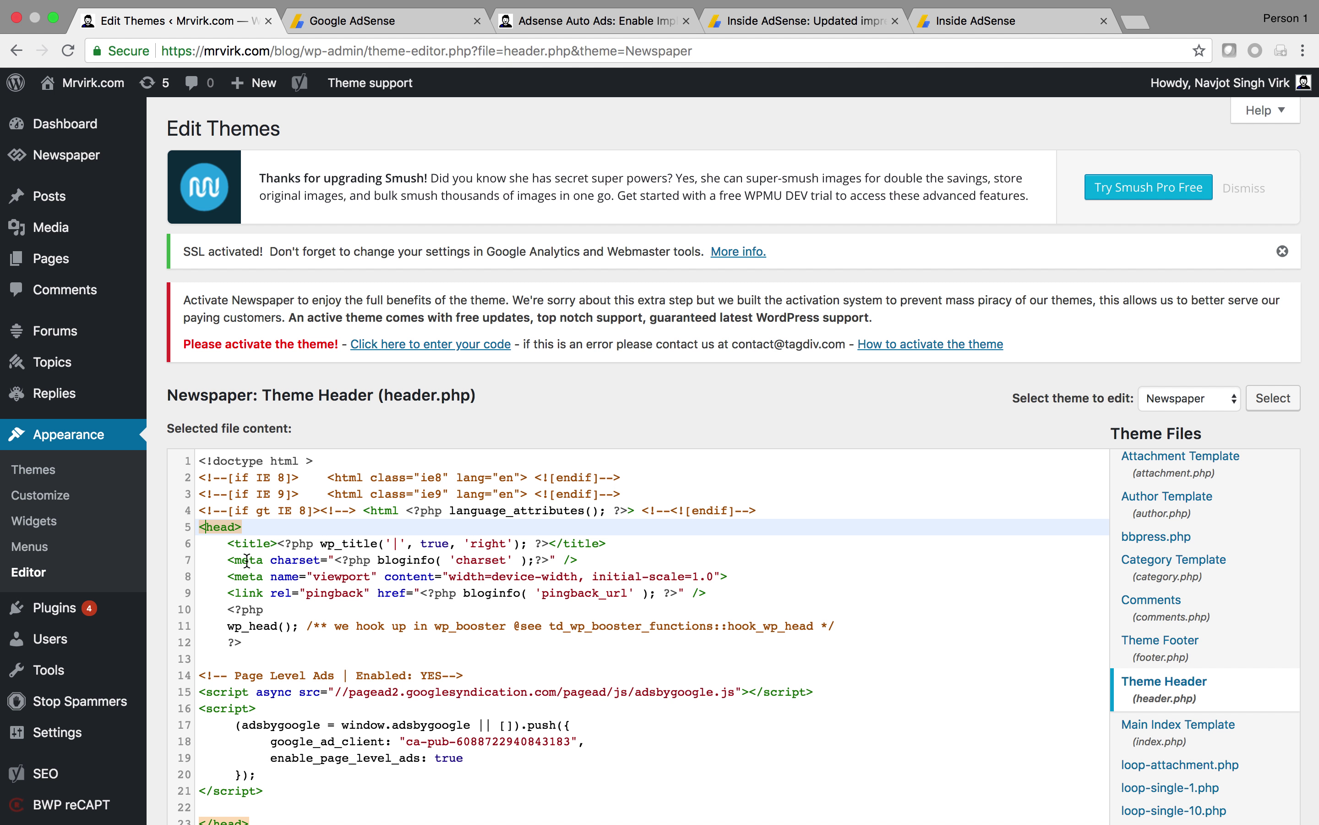
type("/html>")
key("BackSpace")
key("BackSpace")
key("BackSpace")
key("BackSpace")
key("BackSpace")
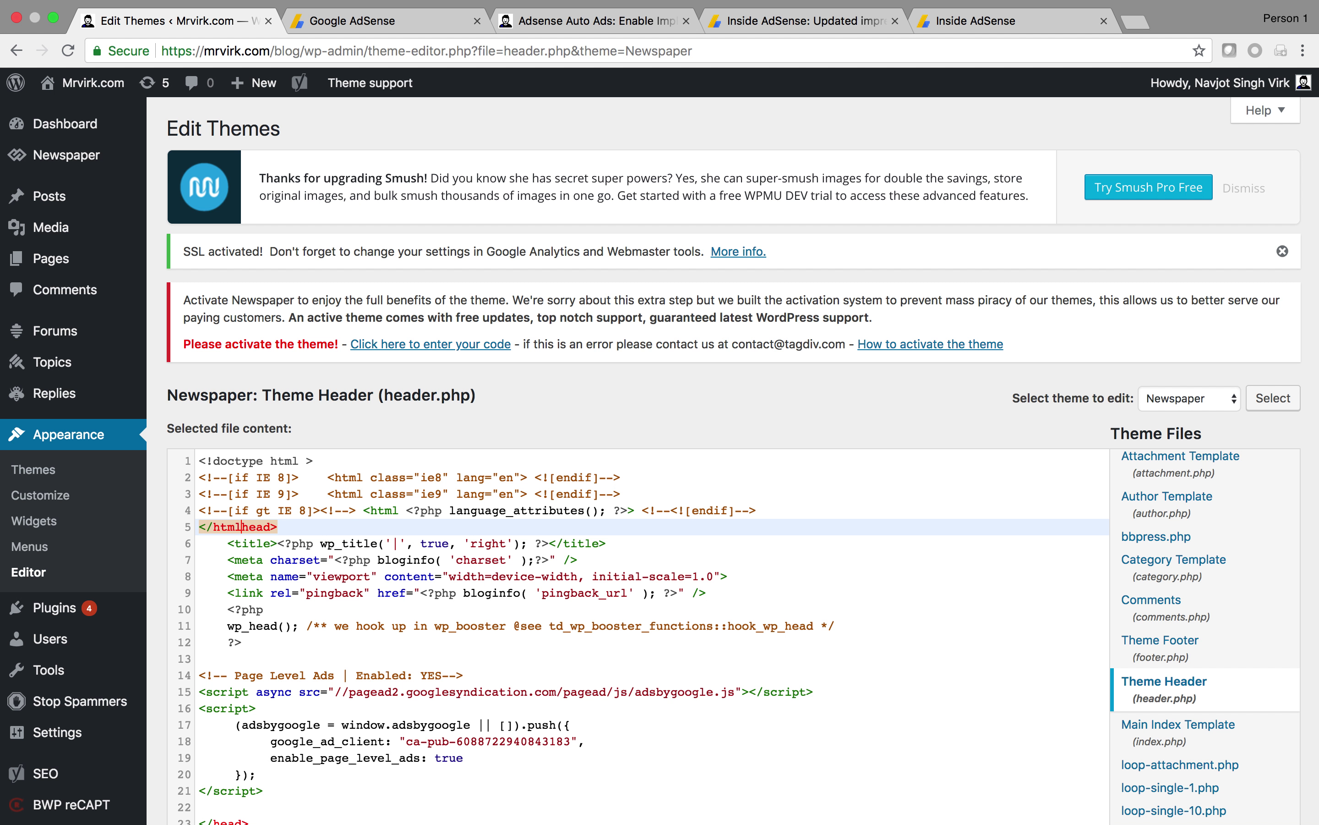
left_click(341, 562)
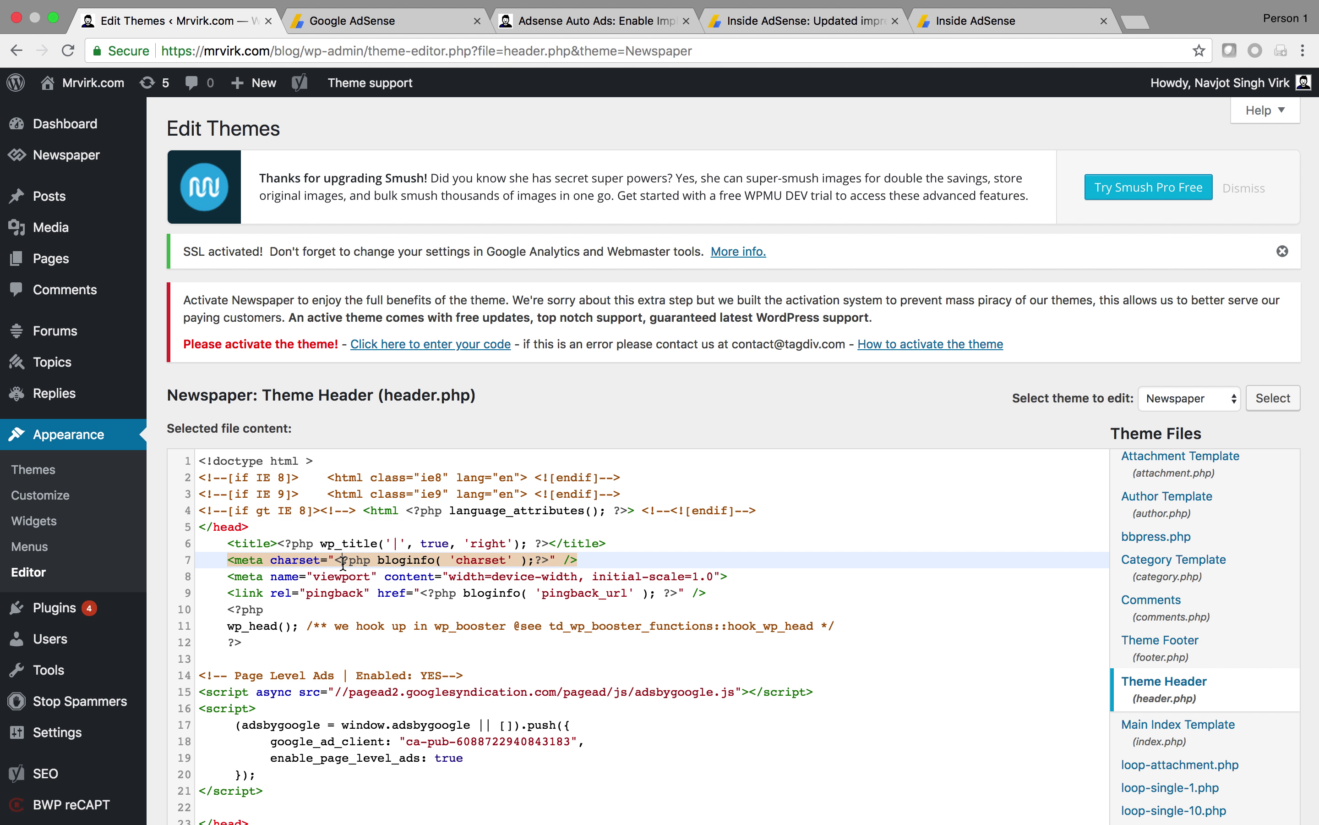
left_click(210, 526)
key("BackSpace")
left_click(281, 586)
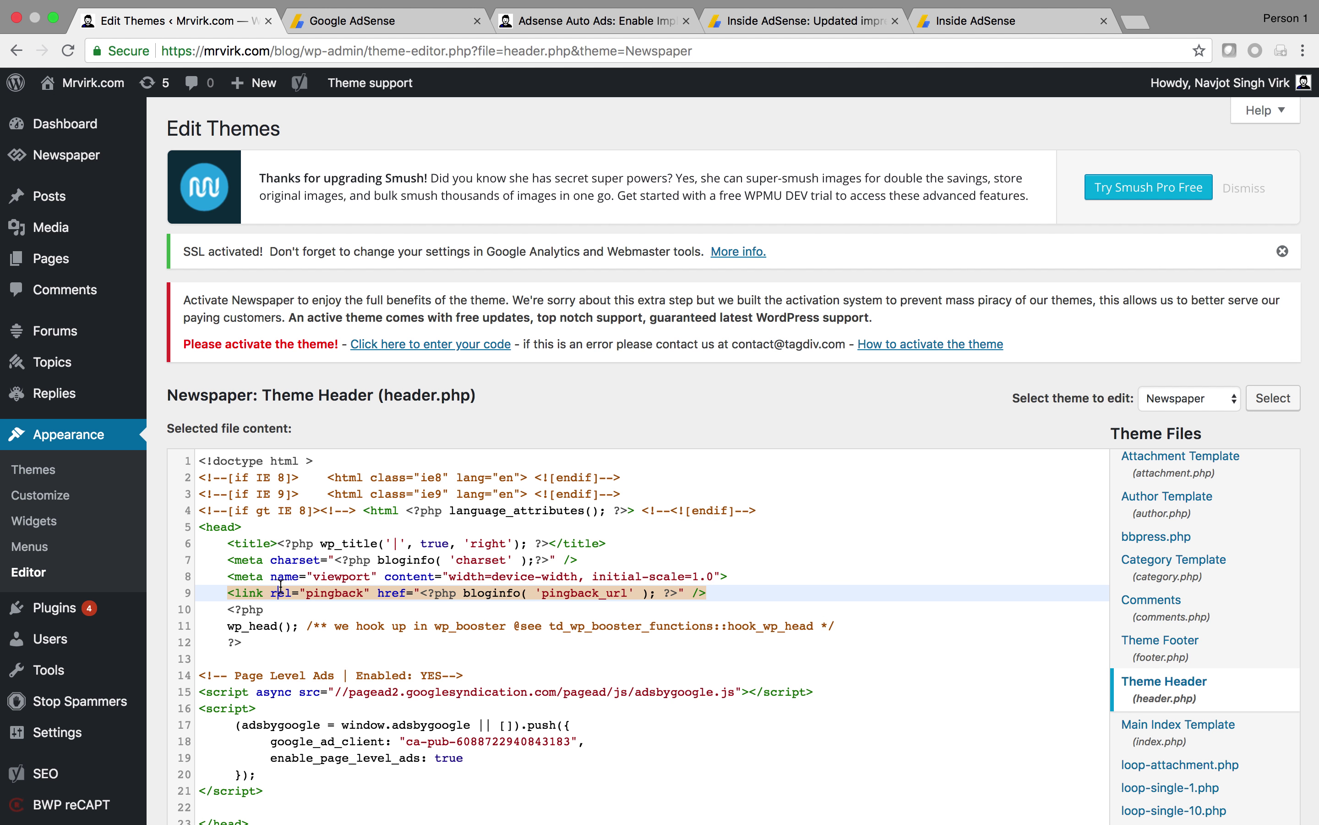
scroll(274, 661, "down", 2)
scroll(274, 661, "down", 3)
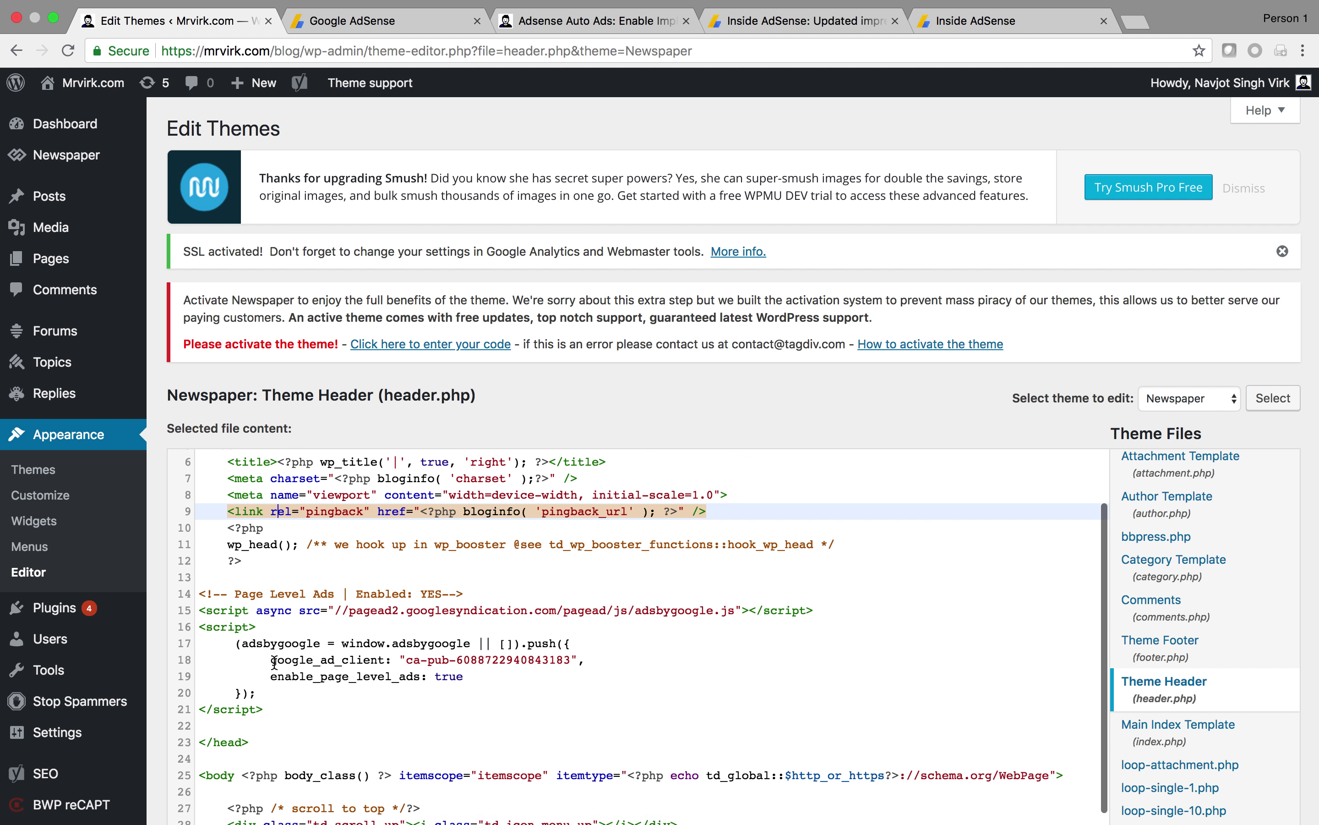
left_click(210, 639)
left_click(229, 642)
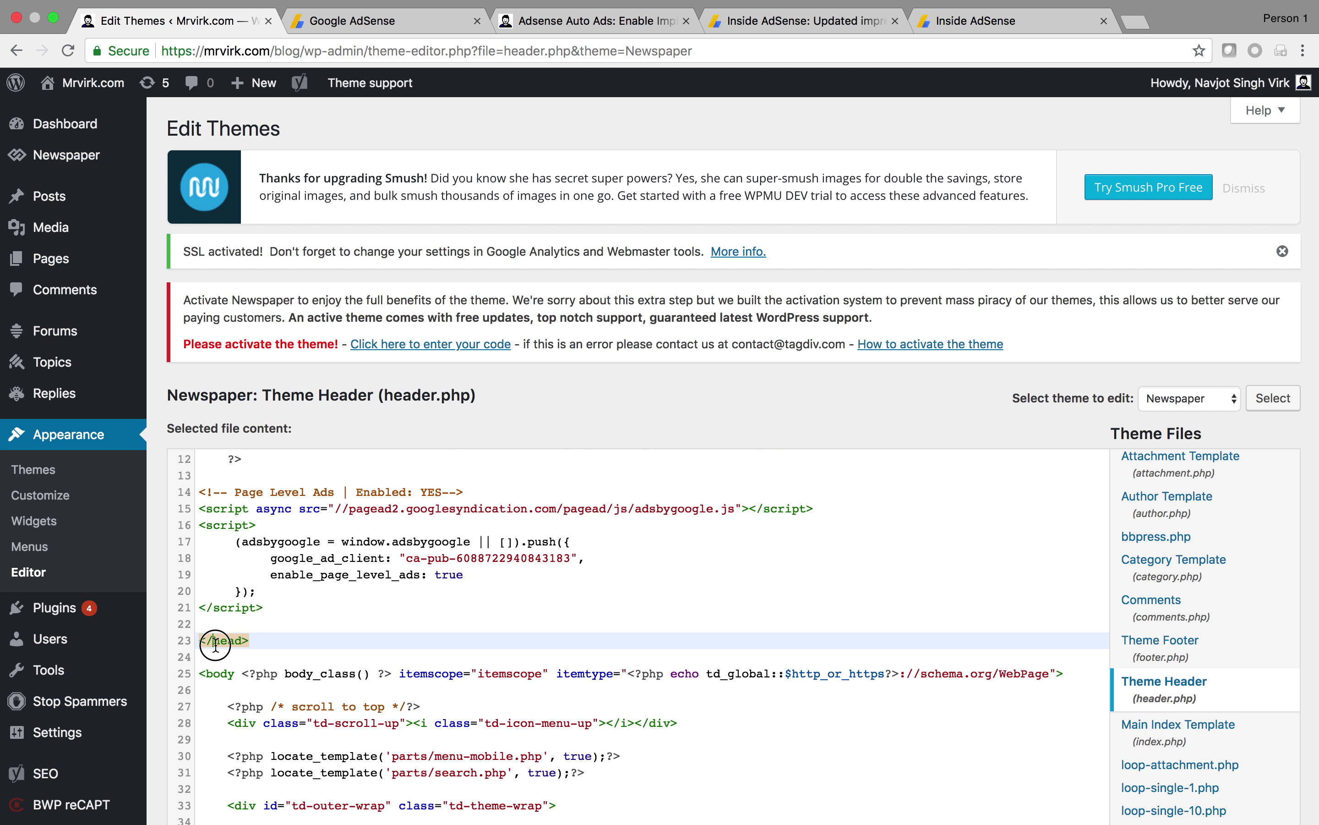
scroll(230, 645, "up", 2)
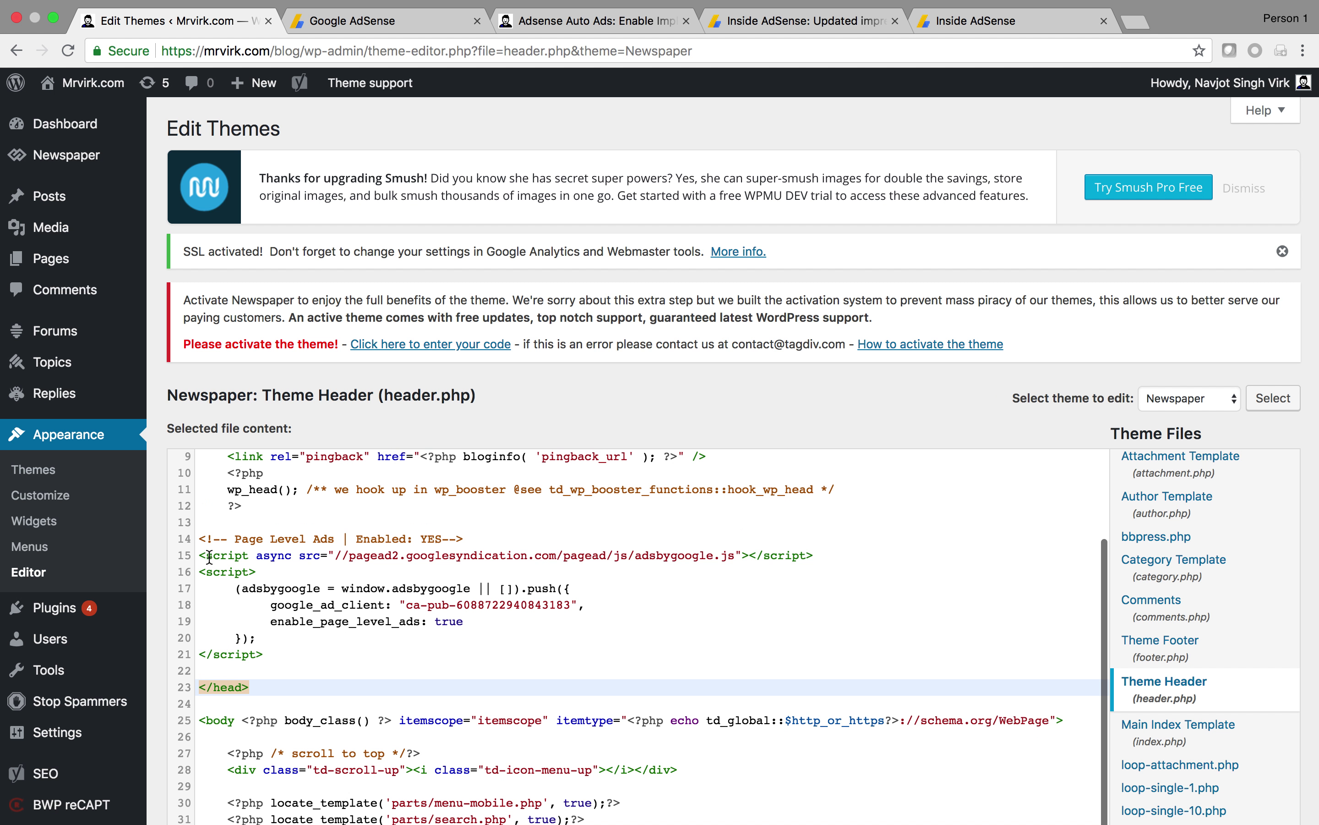
left_click(208, 545)
- Delete the old Page Level Ads comment and script lines 14–21, plus the leftover script lines
mouse_move(212, 540)
left_mouse_down()
mouse_move(216, 556)
mouse_move(465, 610)
mouse_move(464, 622)
mouse_move(396, 565)
mouse_move(208, 540)
left_mouse_up()
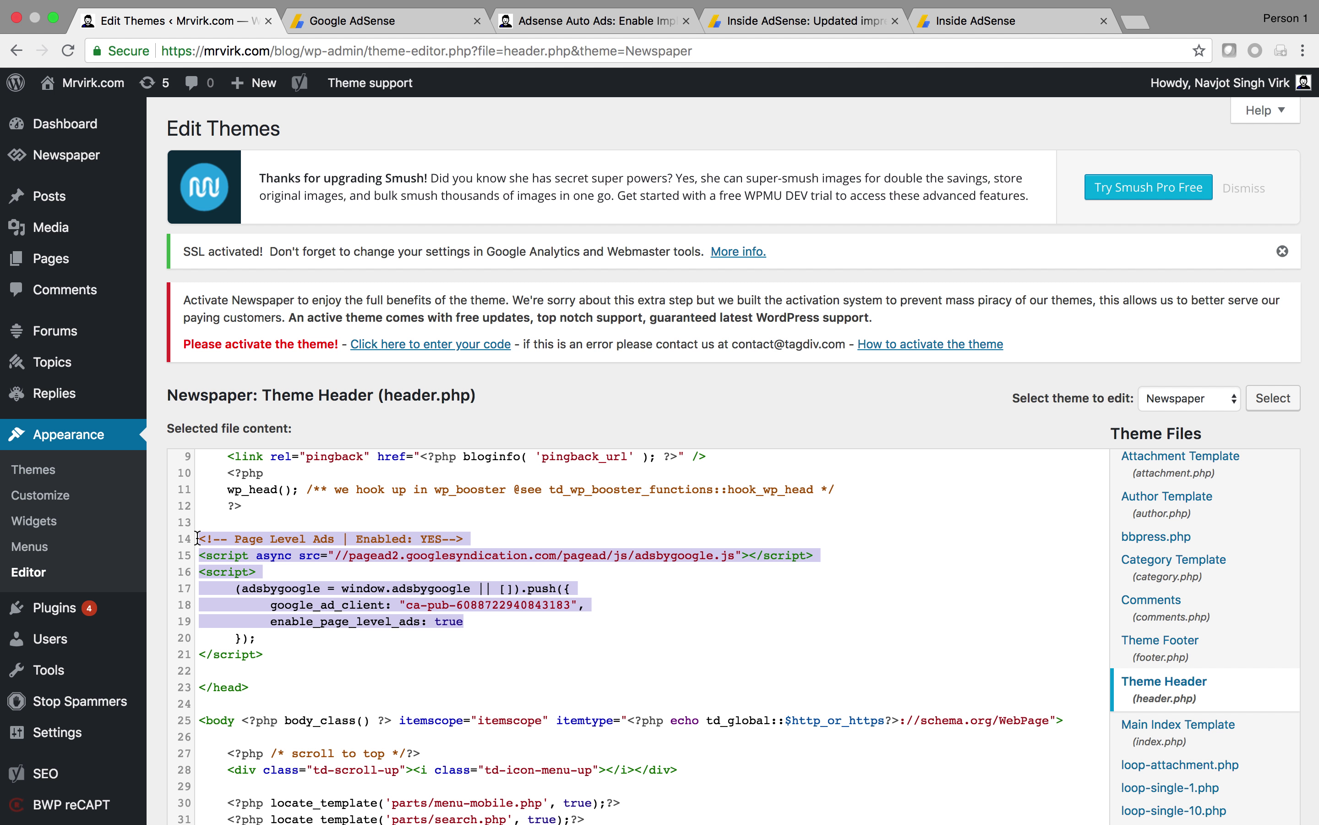
key("BackSpace")
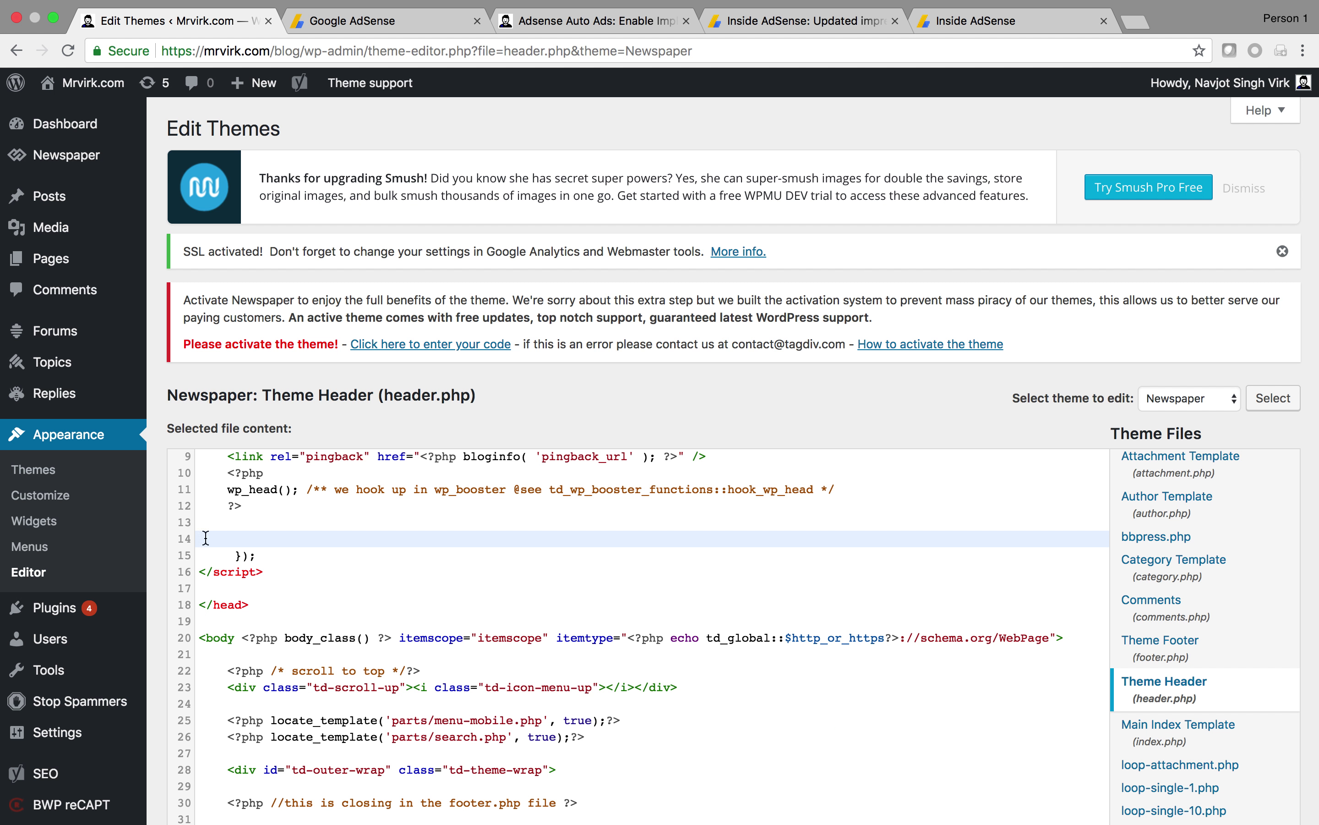
left_click_drag(261, 570, 214, 555)
key("BackSpace")
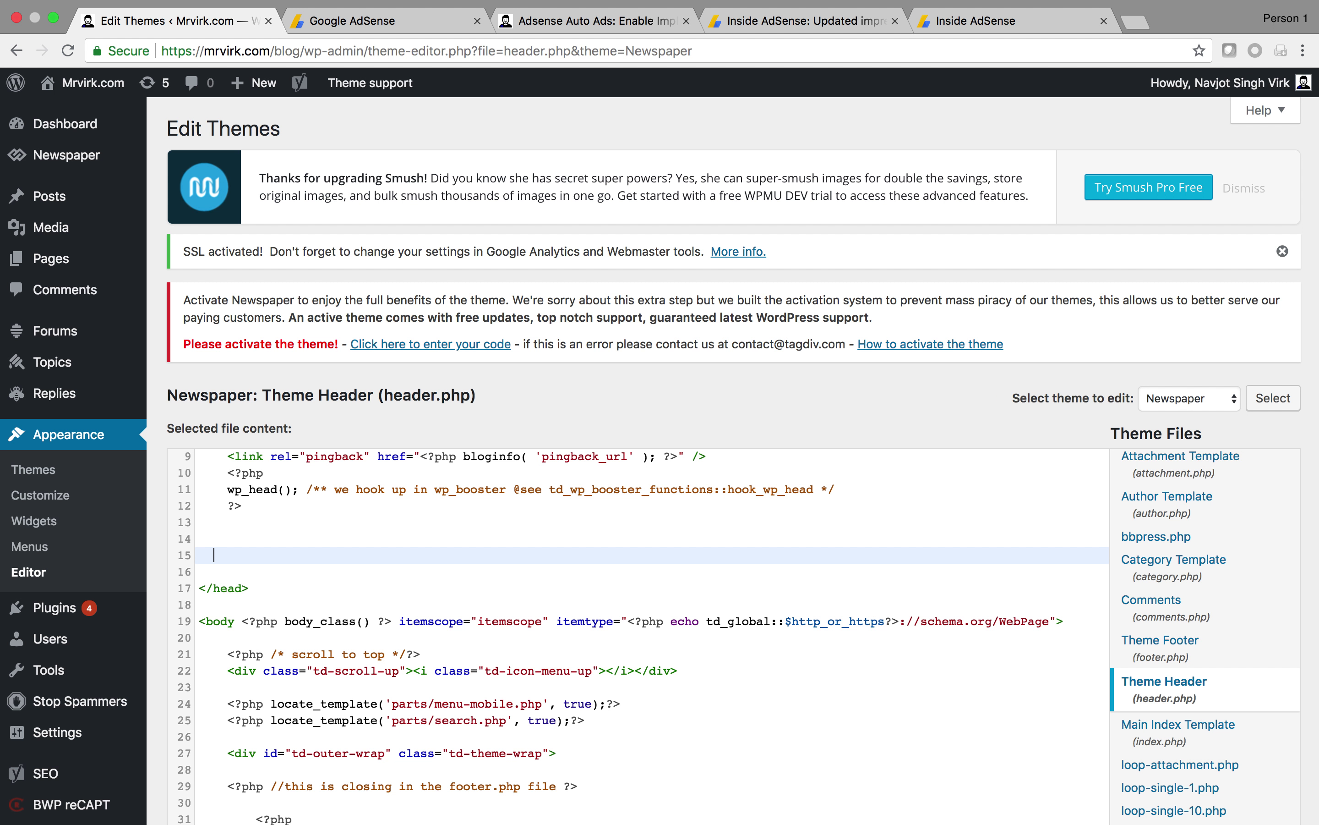
- Paste the Auto ads script on empty line 15 and compare it with the AdSense code dialog
right_click(230, 553)
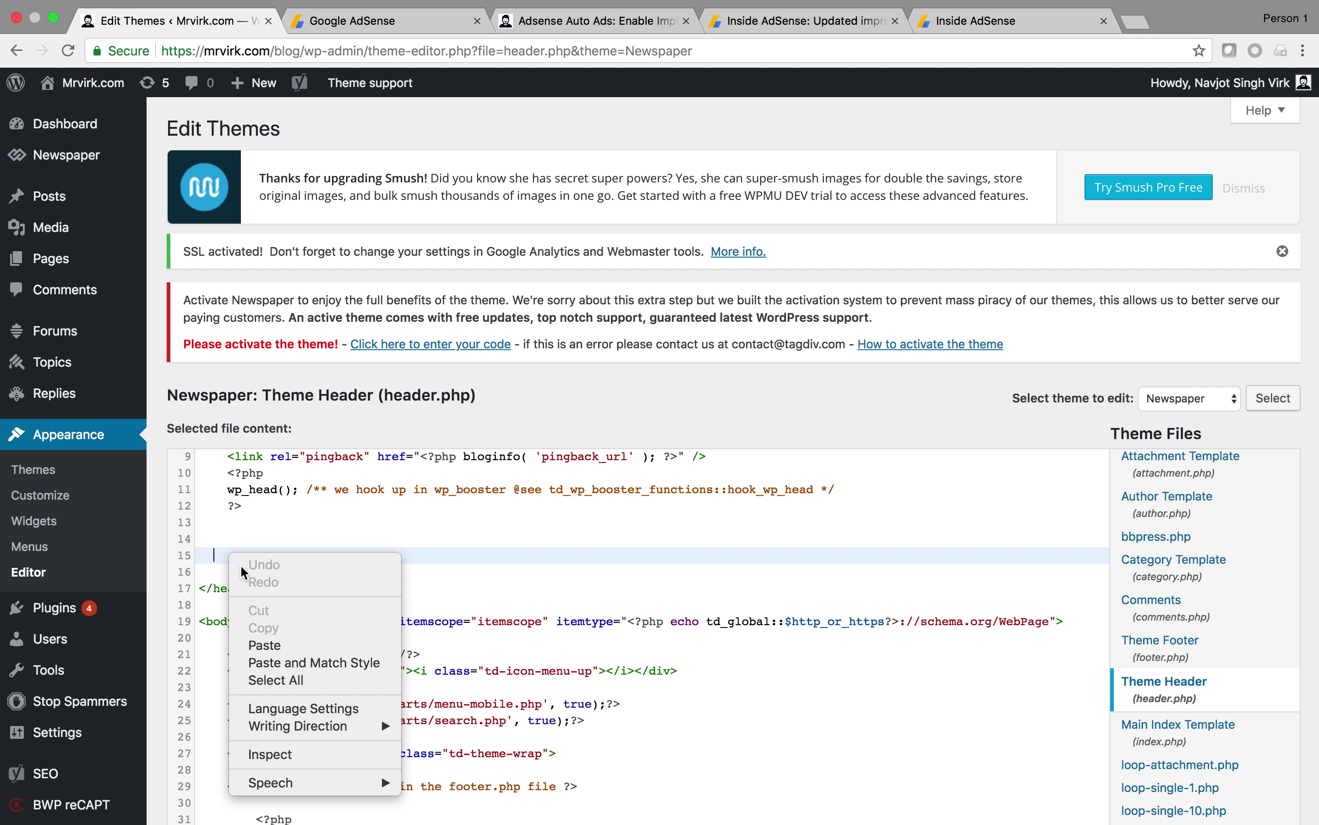
left_click(264, 646)
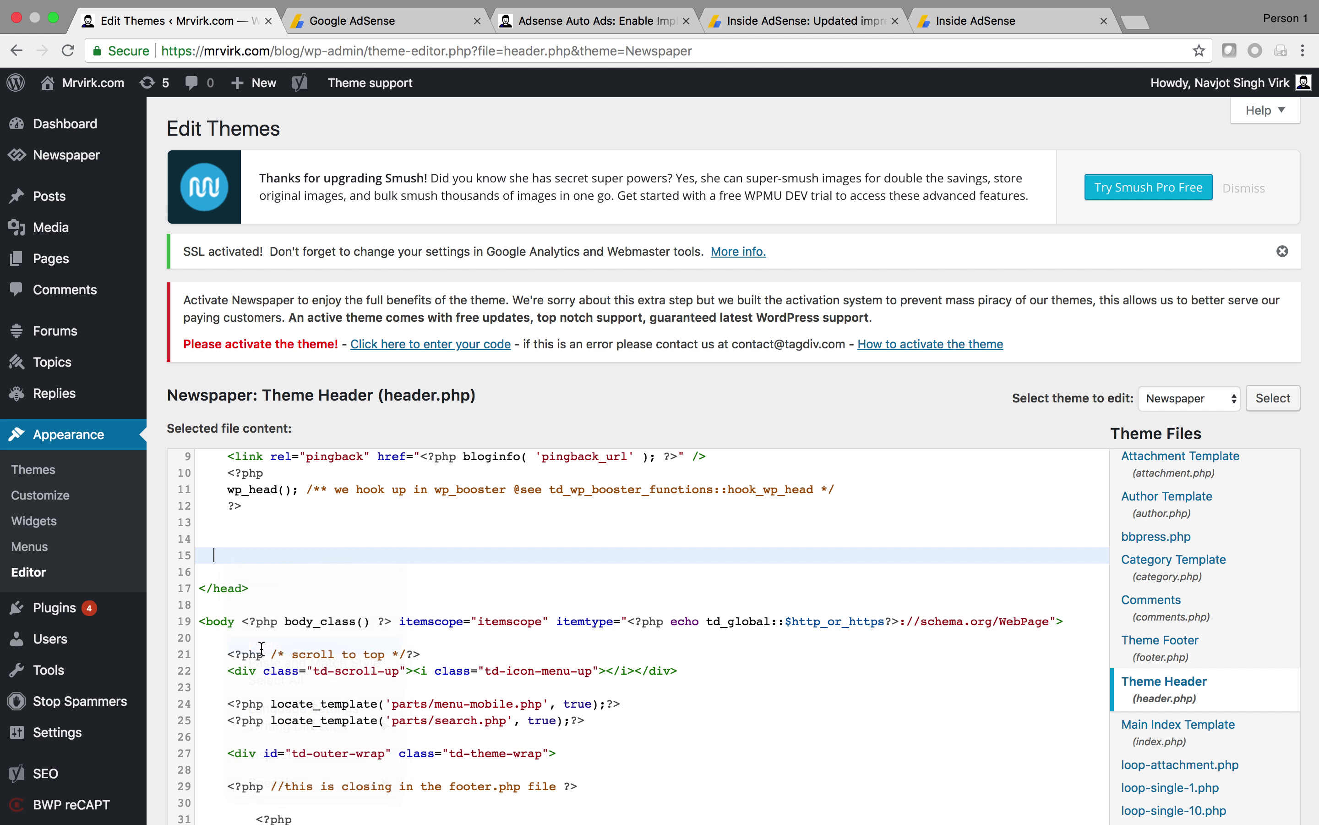
left_click(404, 43)
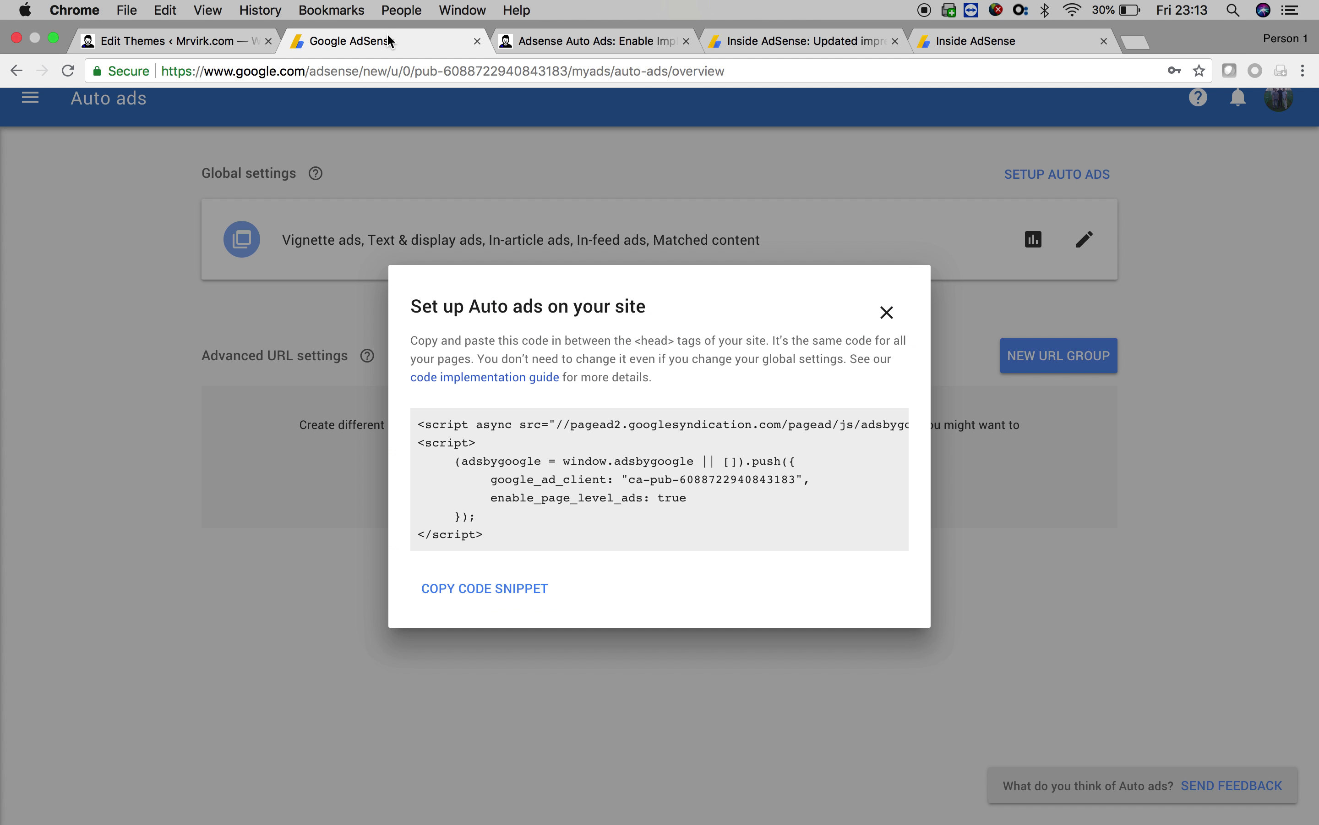
left_click(138, 20)
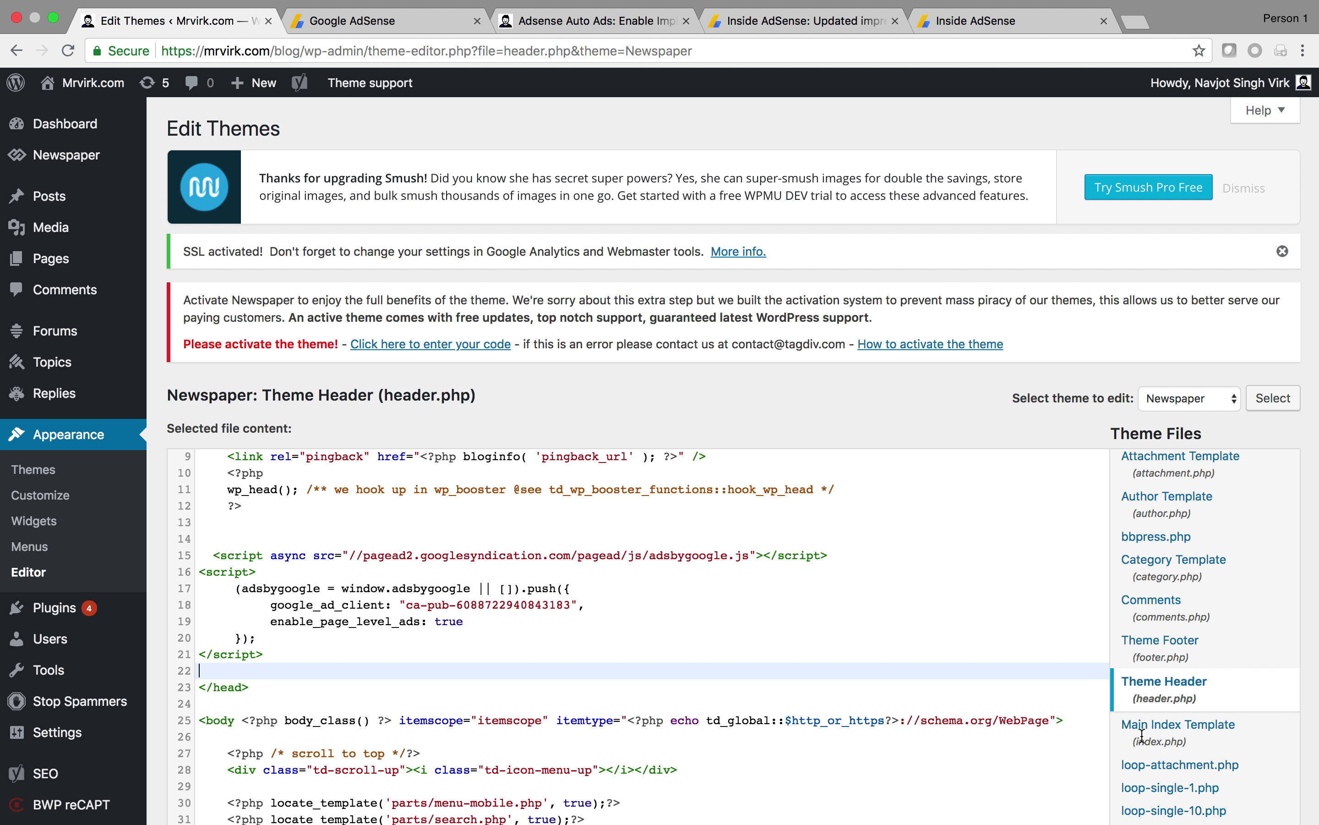
scroll(1218, 741, "down", 15)
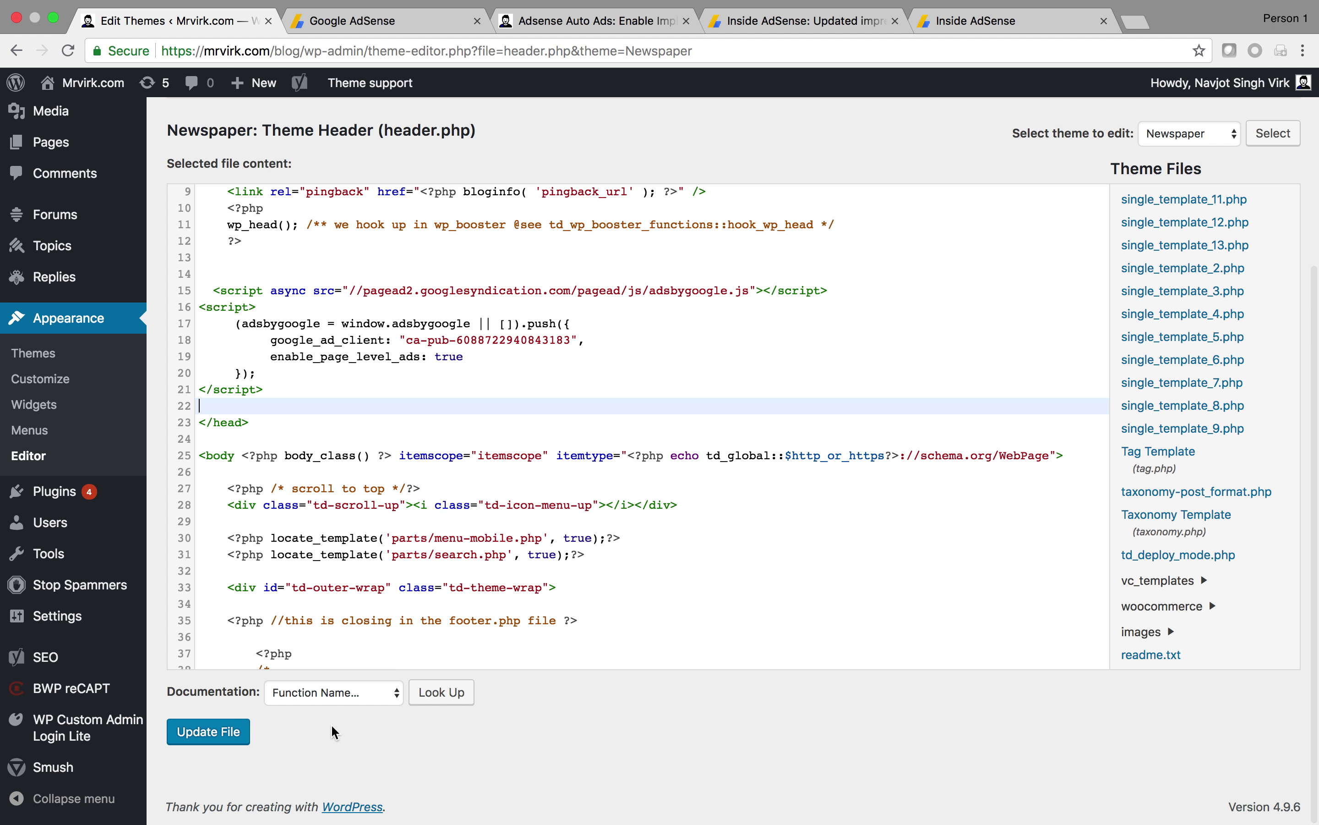